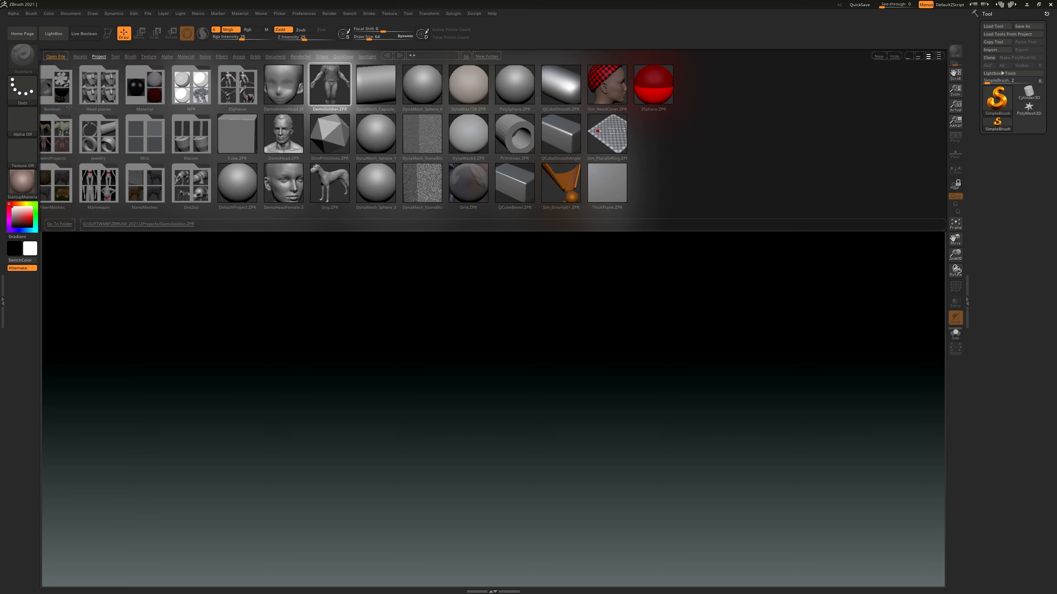
Step: View the project thumbnails in LightBox, hiding and showing the browser again
drag(408, 132, 444, 144)
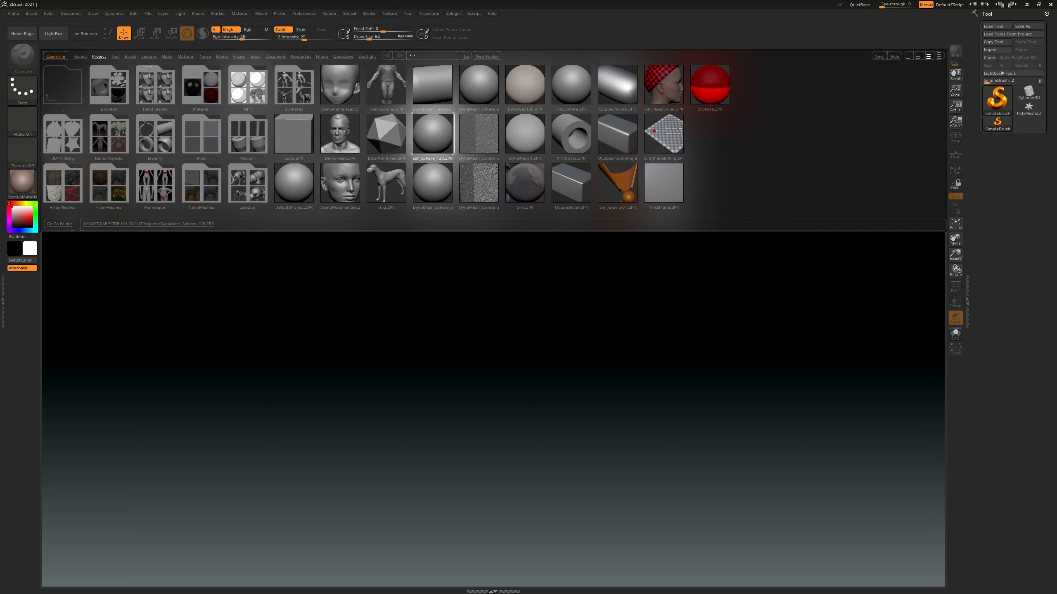
click(54, 34)
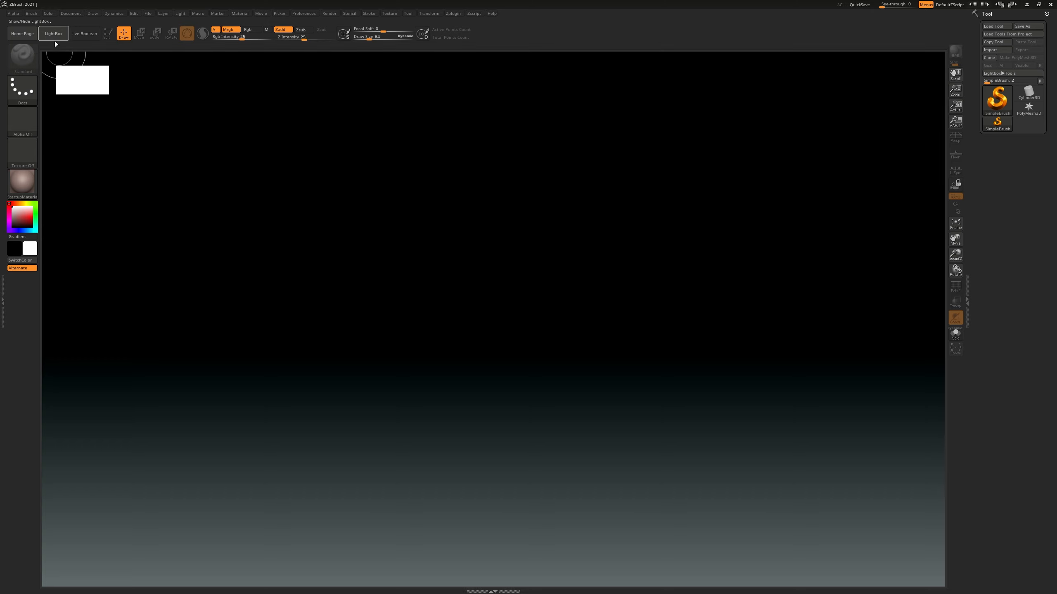
click(58, 33)
click(57, 35)
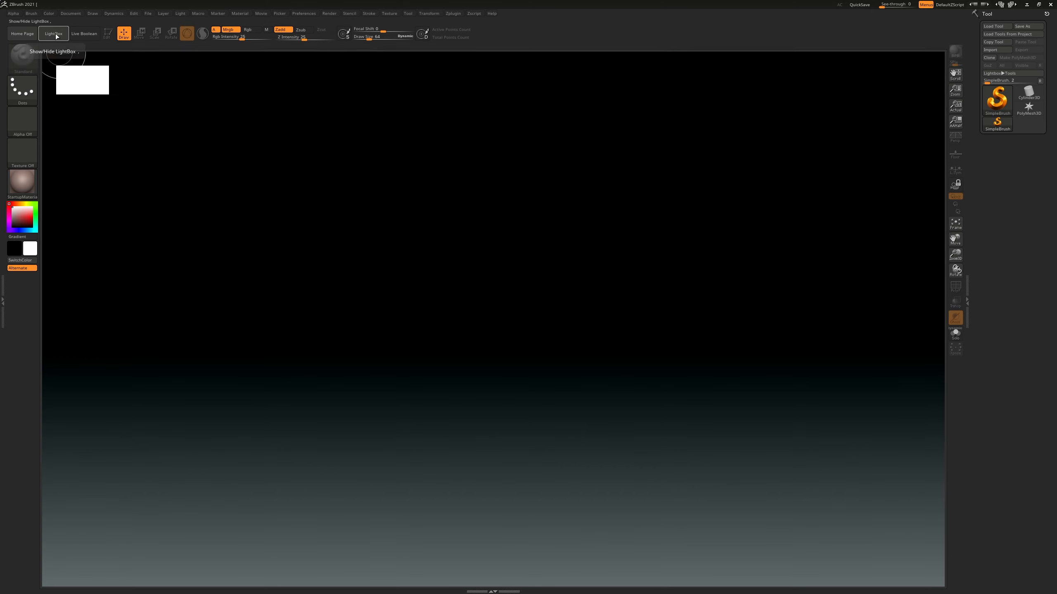
click(57, 35)
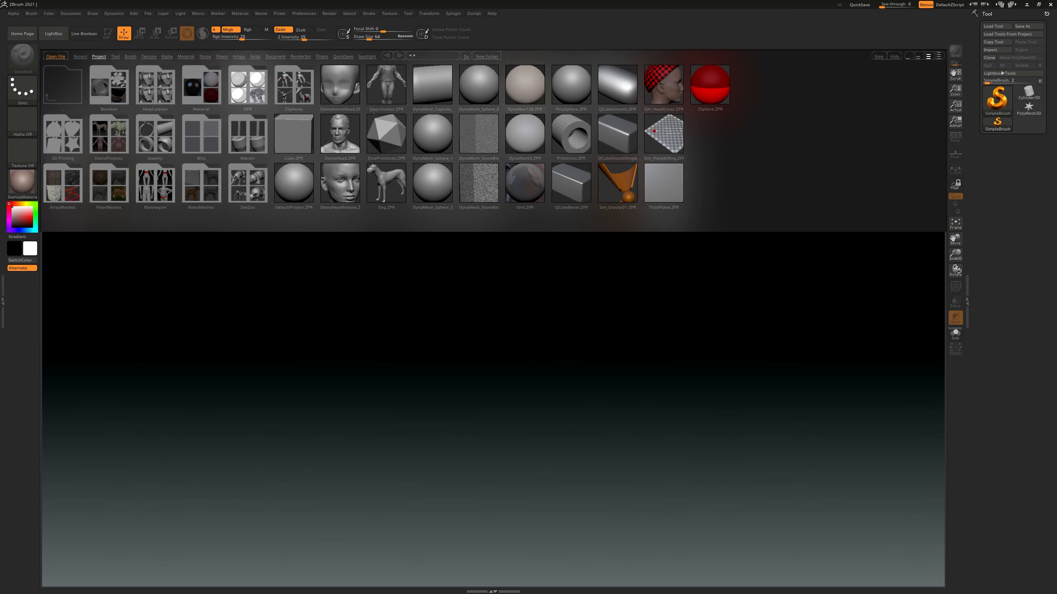
Step: View the project files offered by LightBox's Open File dialog and close it without loading anything
click(290, 137)
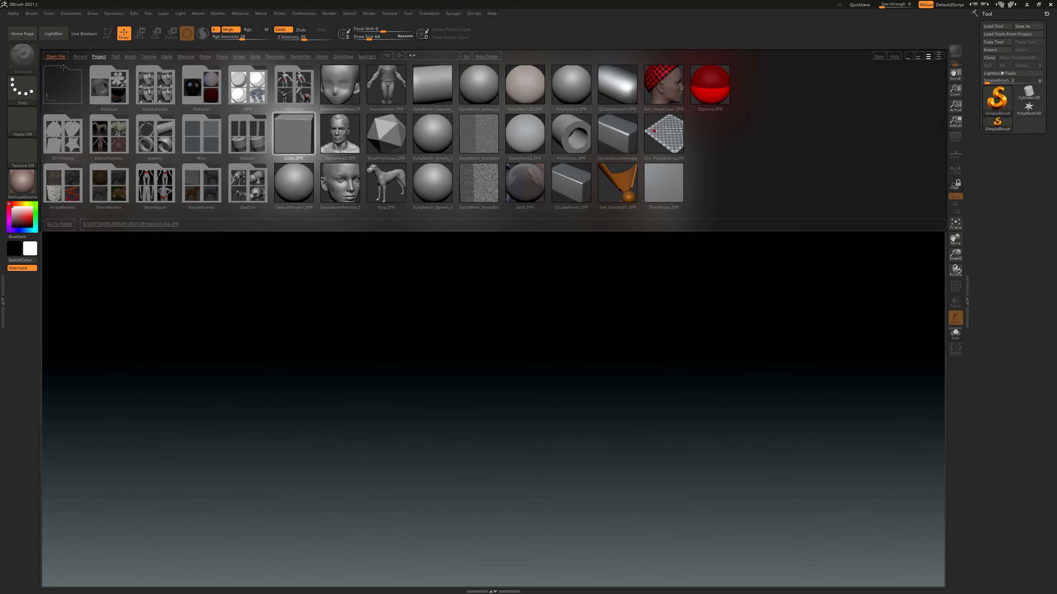
click(56, 56)
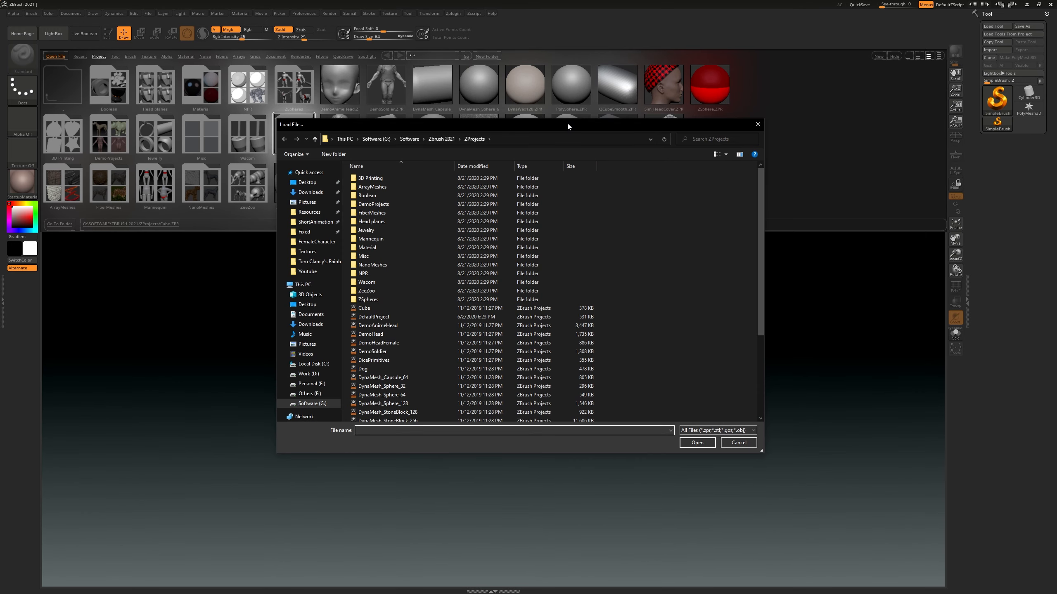
drag(568, 126, 540, 100)
click(730, 100)
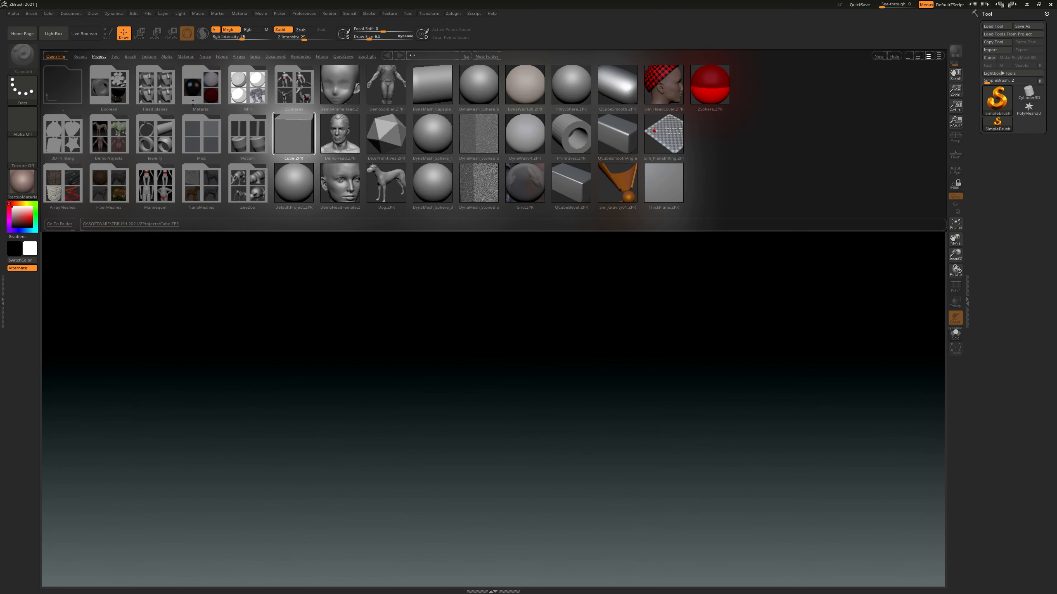
Step: Browse the recent files in LightBox and return to the project library
click(80, 56)
drag(425, 111, 451, 118)
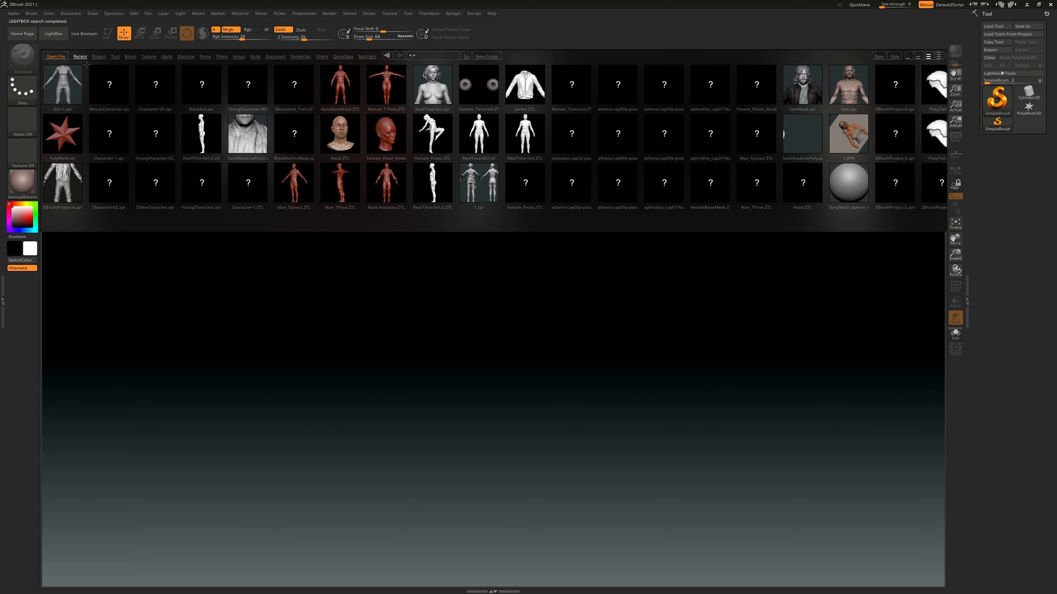
click(98, 56)
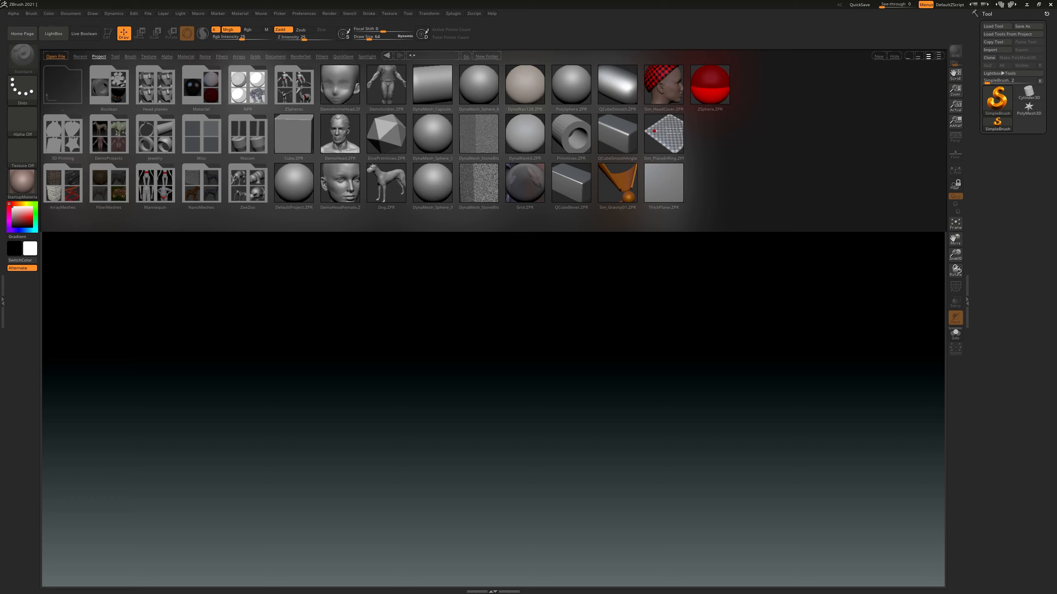
click(402, 171)
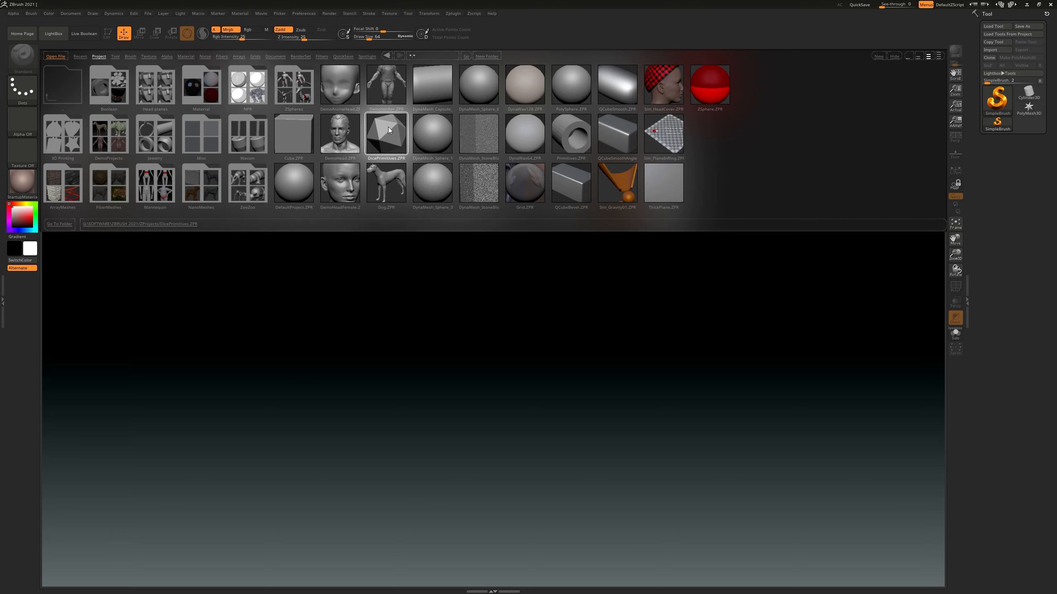
Step: Browse the tool library and the brush folders in LightBox
click(116, 56)
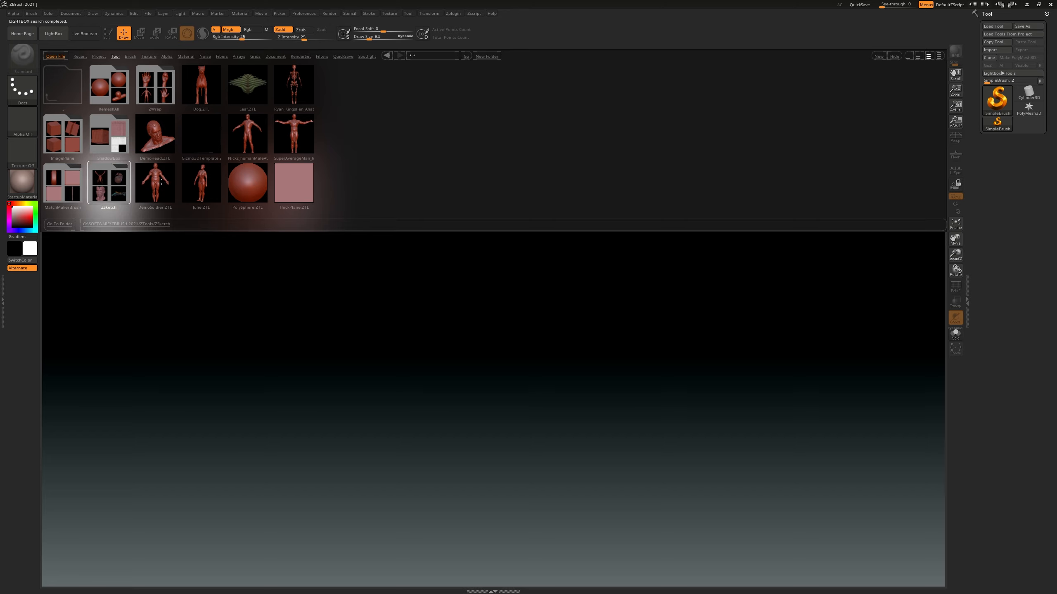
click(151, 94)
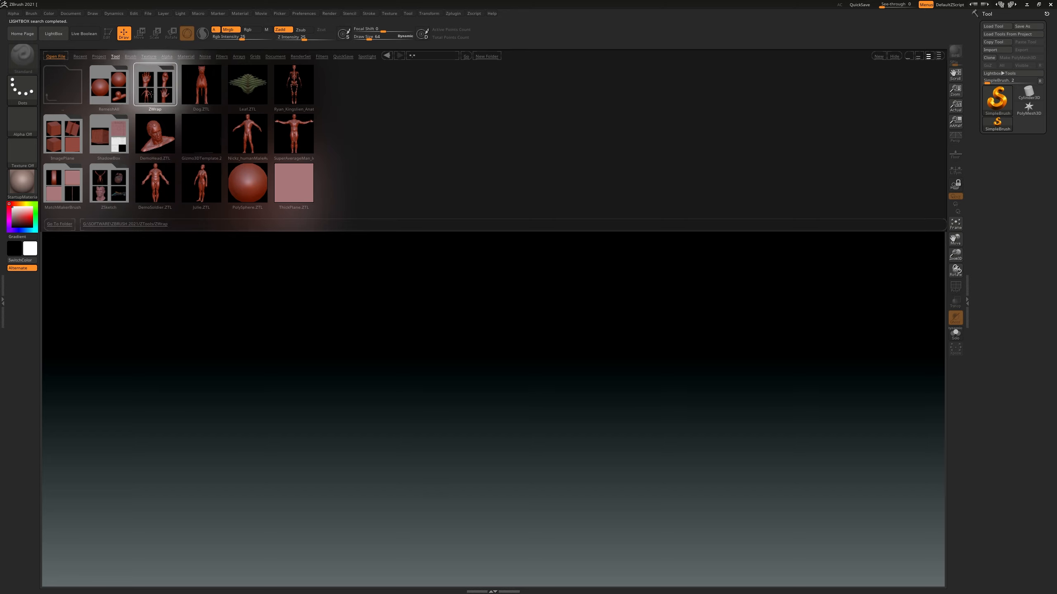
click(131, 57)
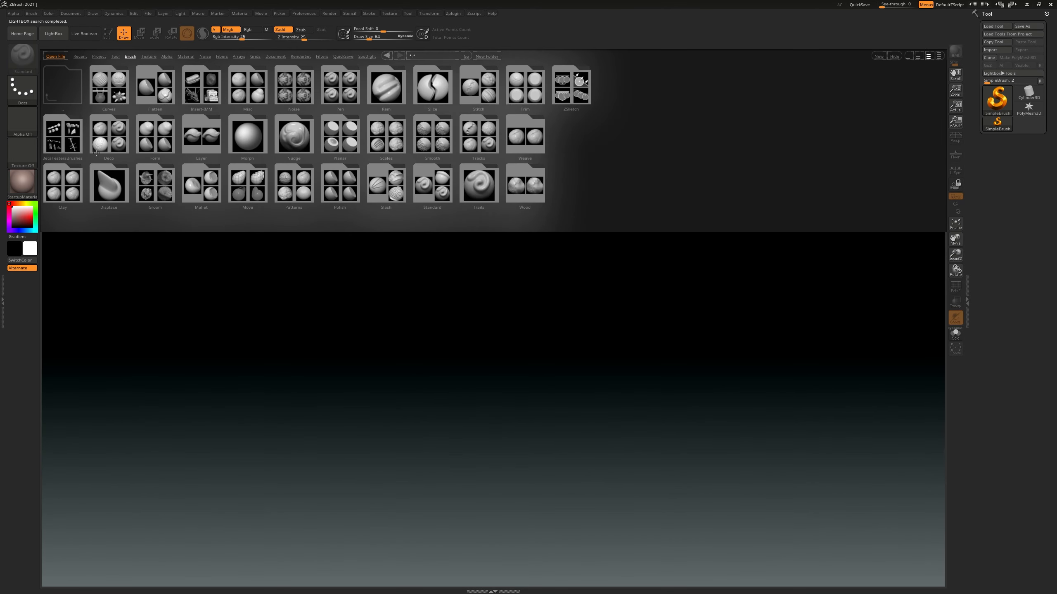
drag(330, 153, 298, 148)
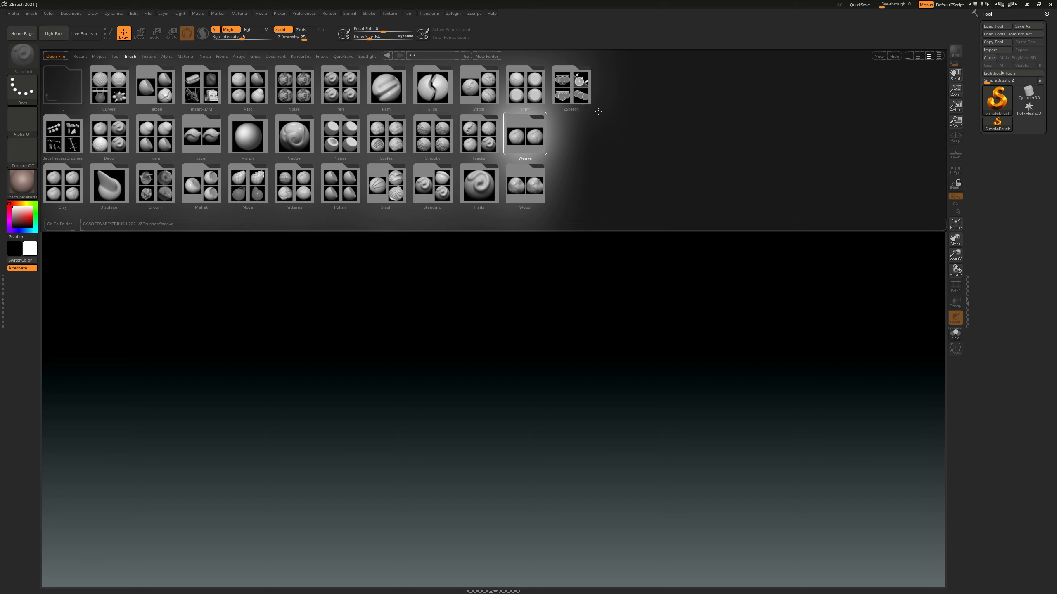
Step: Browse LightBox's texture, alpha, material and noise libraries, and hide LightBox
click(149, 57)
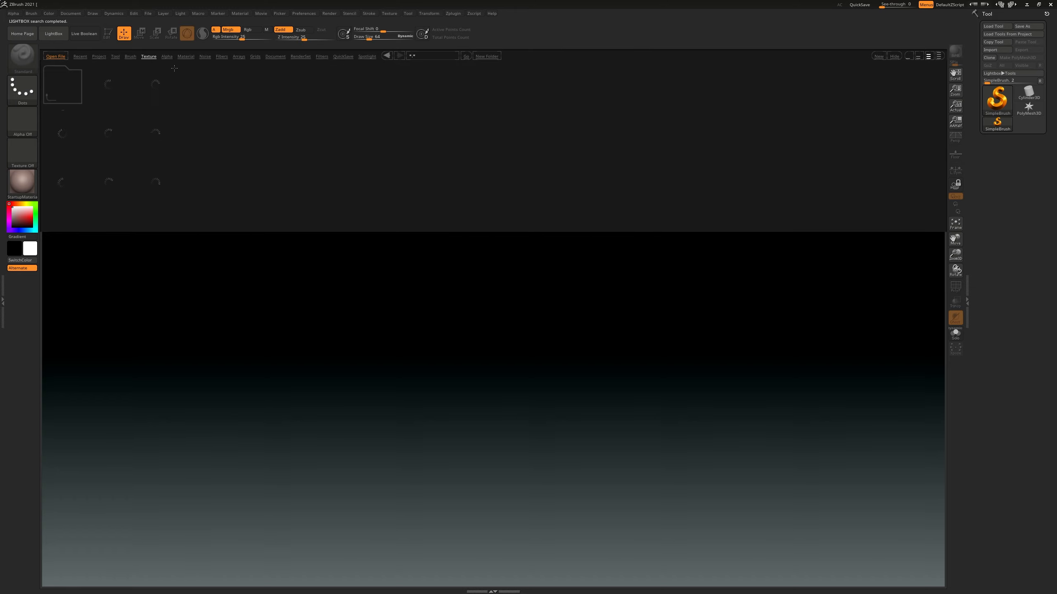
click(167, 58)
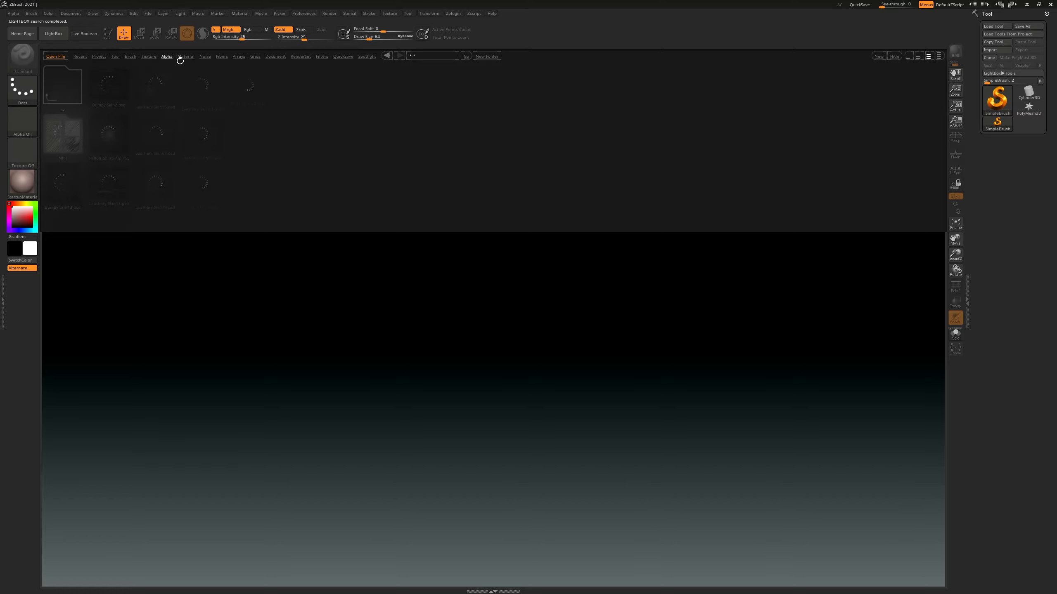
click(186, 57)
click(205, 57)
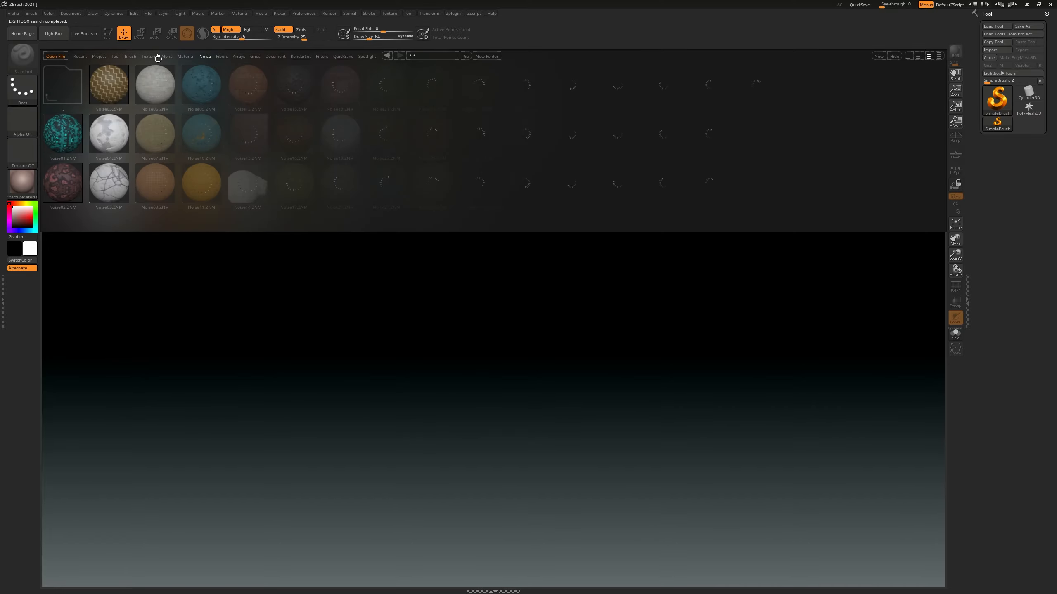
click(165, 57)
click(187, 57)
click(203, 57)
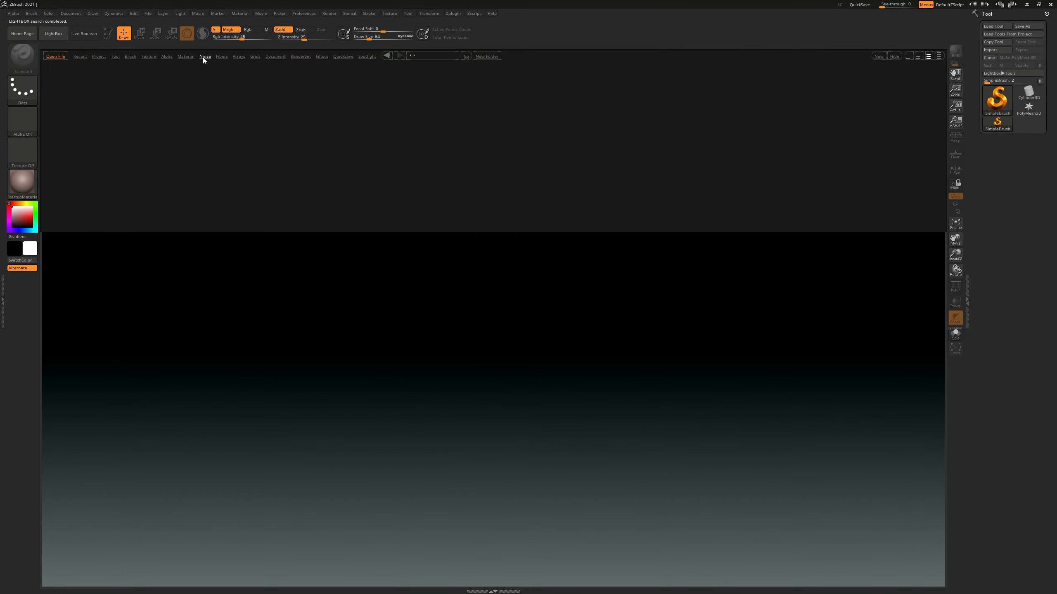
click(168, 57)
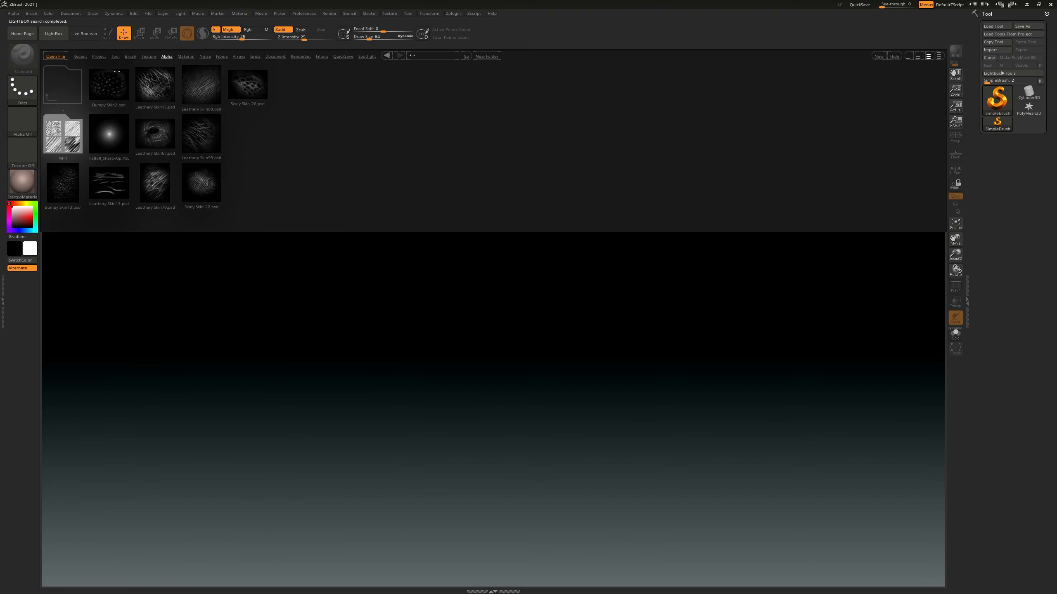
click(84, 59)
click(54, 39)
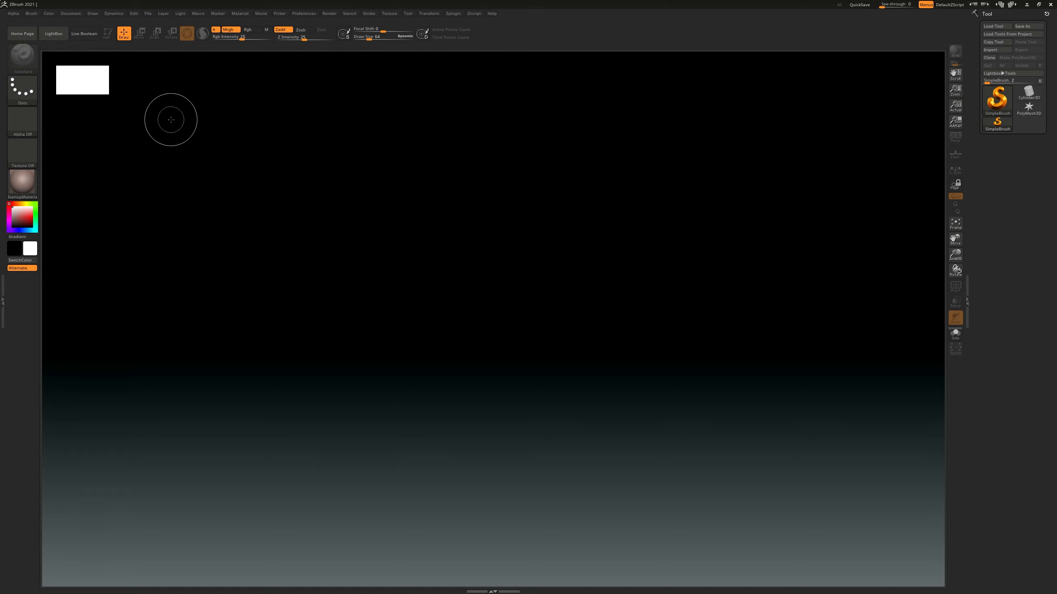
Step: Set the document's background gradient Range to 0 for a flat background, and collapse the Tool tray
click(71, 14)
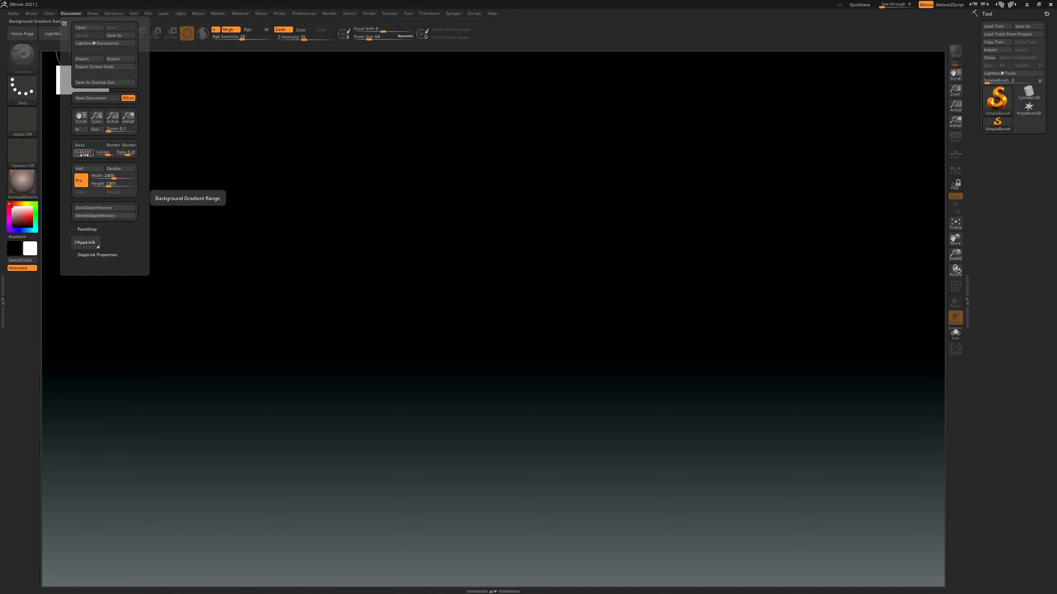
drag(86, 154, 74, 156)
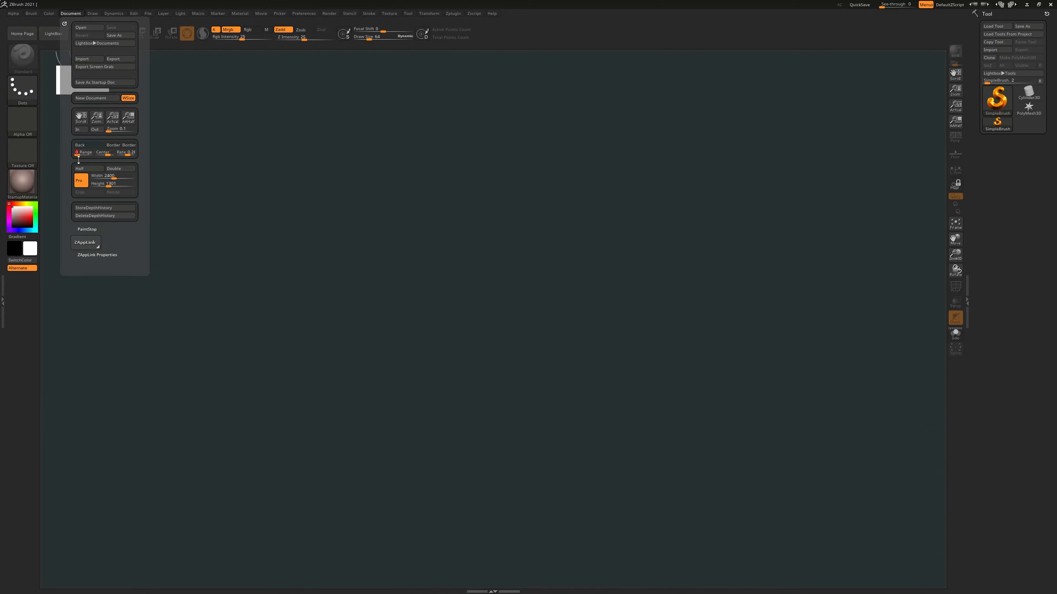
click(71, 13)
drag(78, 152, 69, 155)
drag(71, 156, 75, 155)
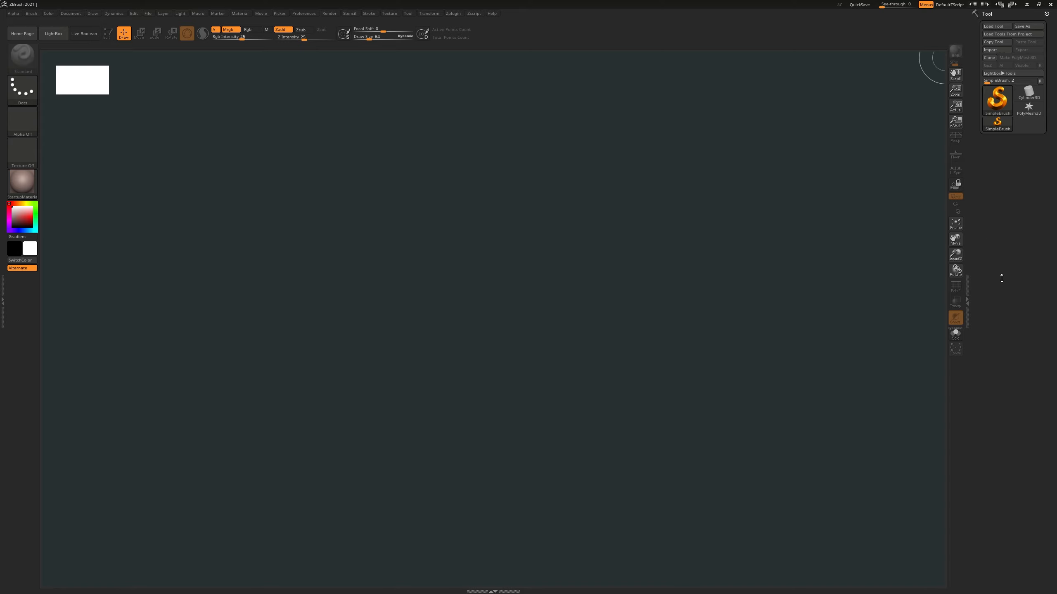
click(966, 301)
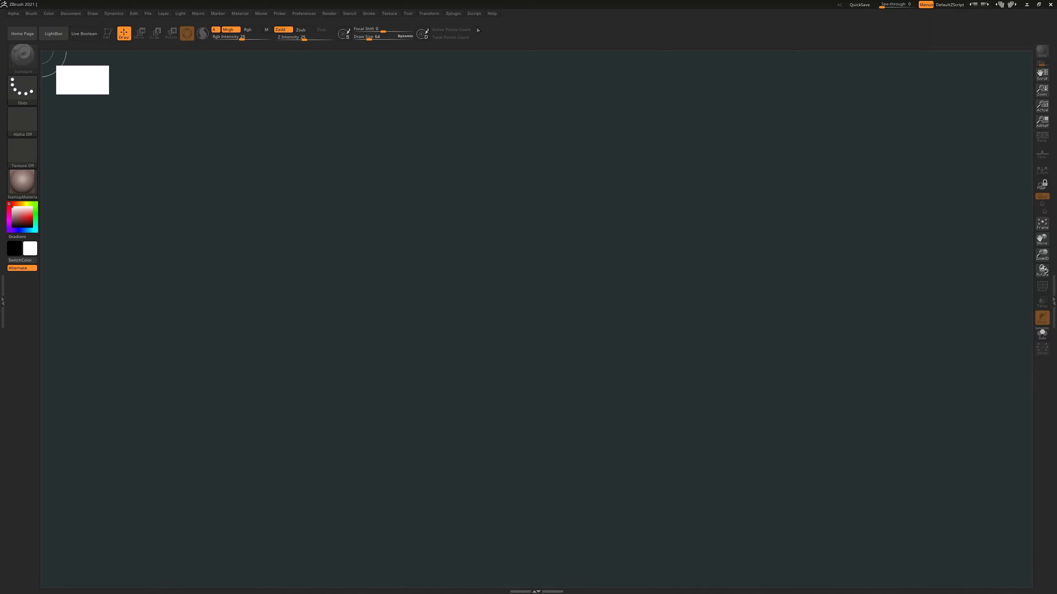
Step: Look over the Alpha and Brush palettes and their neighbours, and show and hide LightBox
click(15, 13)
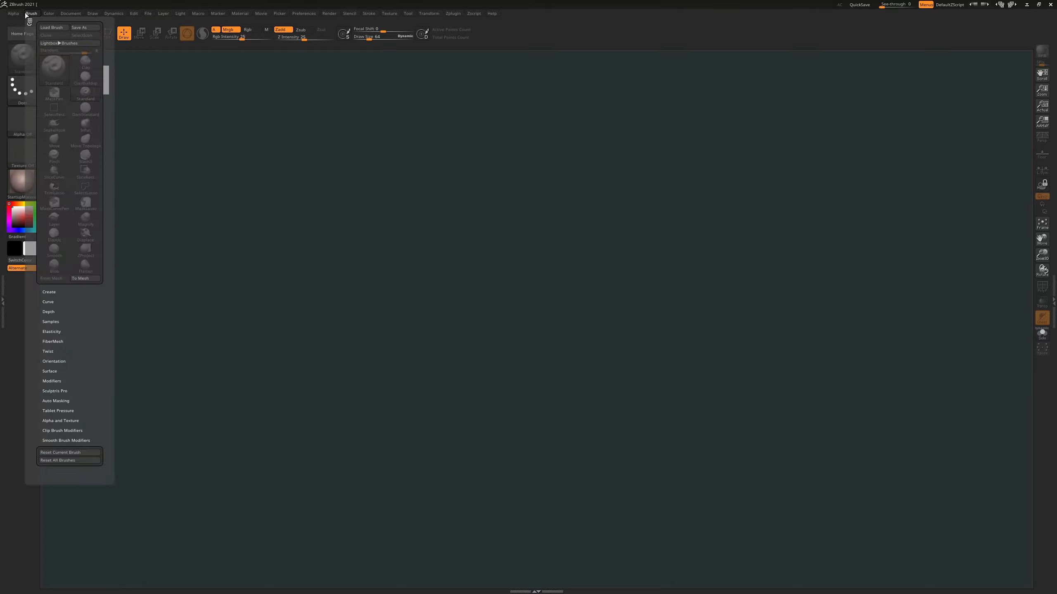
mouse_move(33, 15)
mouse_move(97, 16)
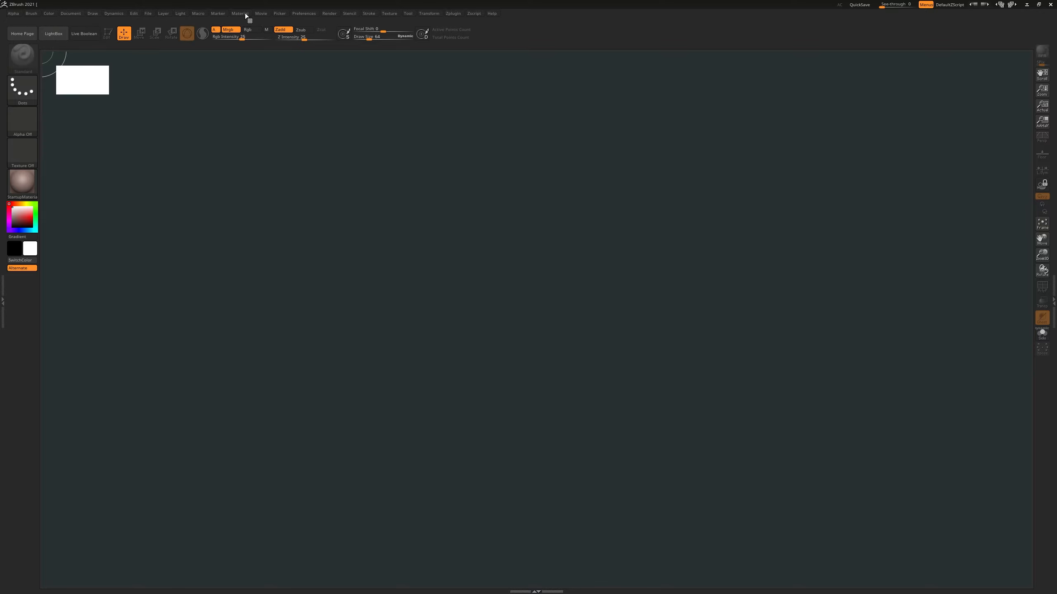
click(54, 34)
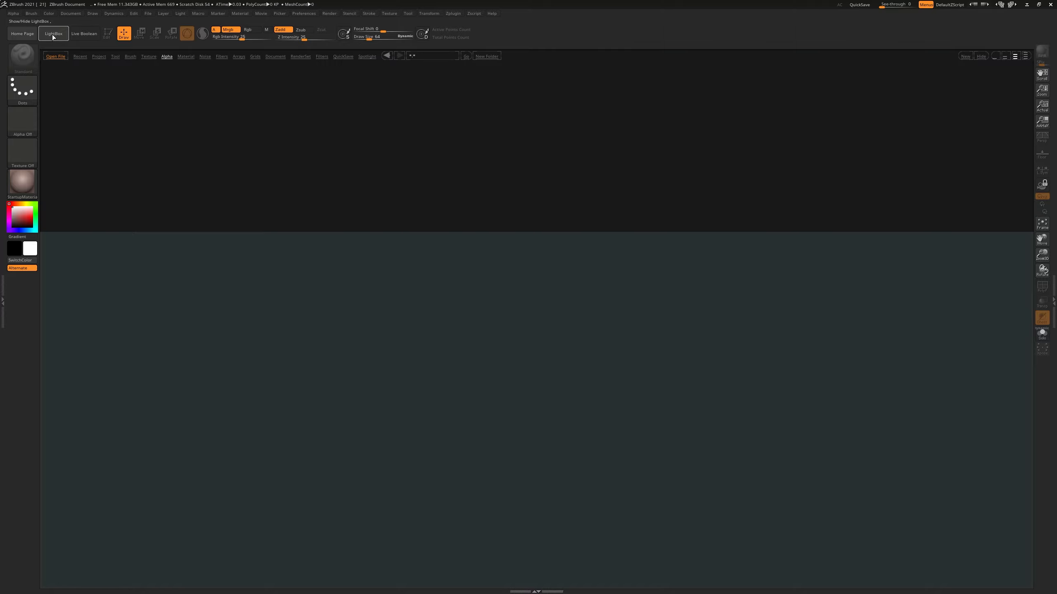
click(56, 35)
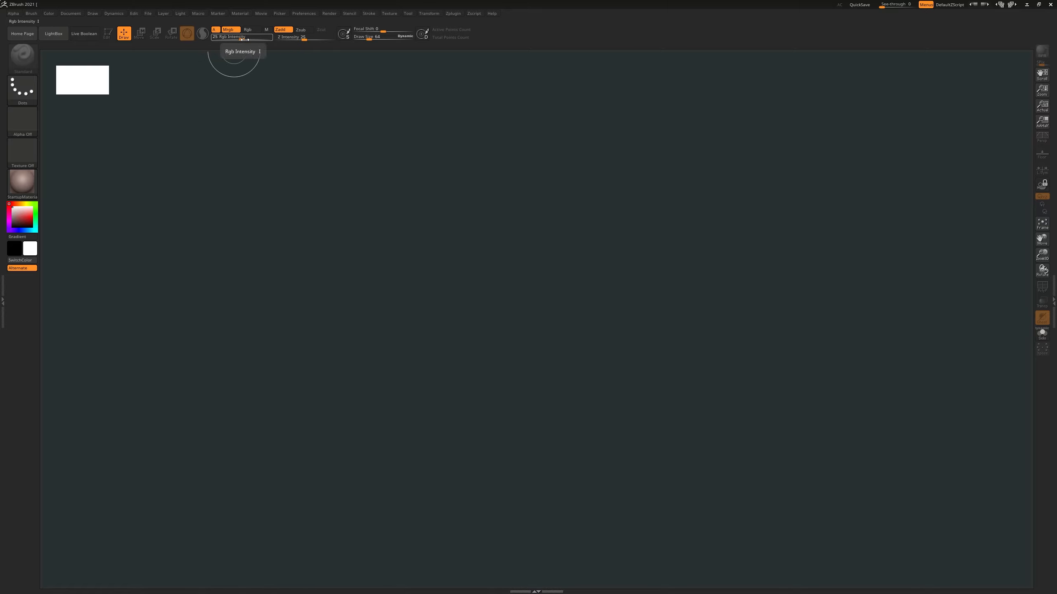
Step: Lower the Rgb Intensity and Z Intensity slightly
drag(242, 40, 302, 40)
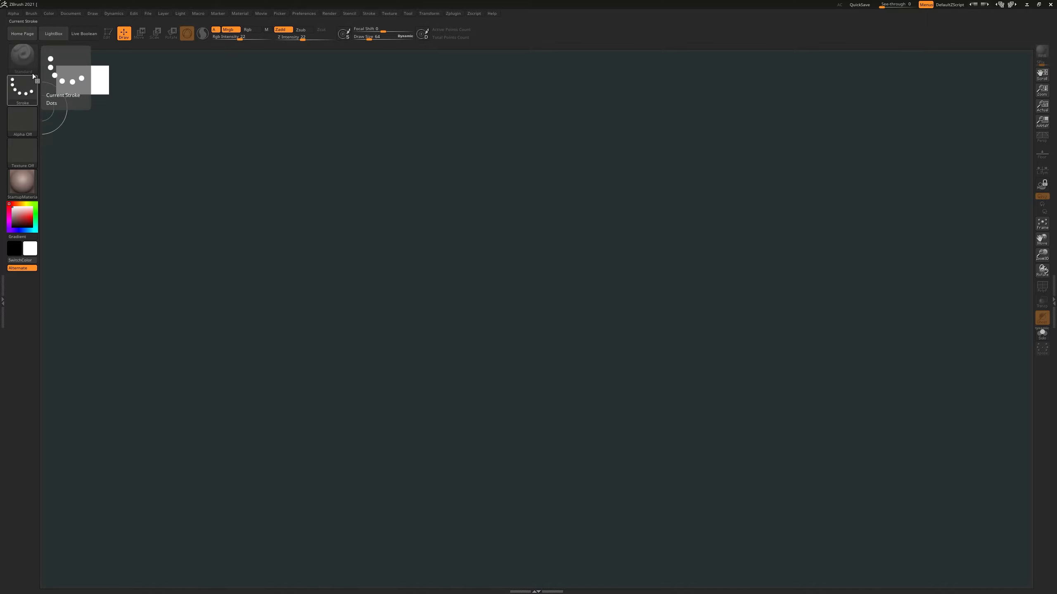
Step: View the available stroke types, alphas and the current texture setting
click(25, 97)
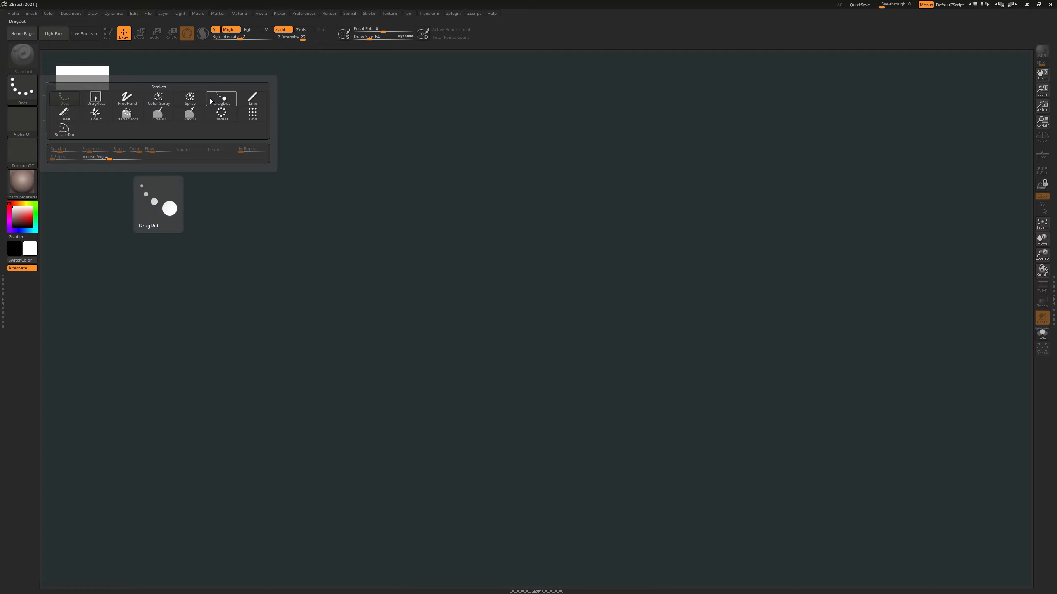
click(25, 121)
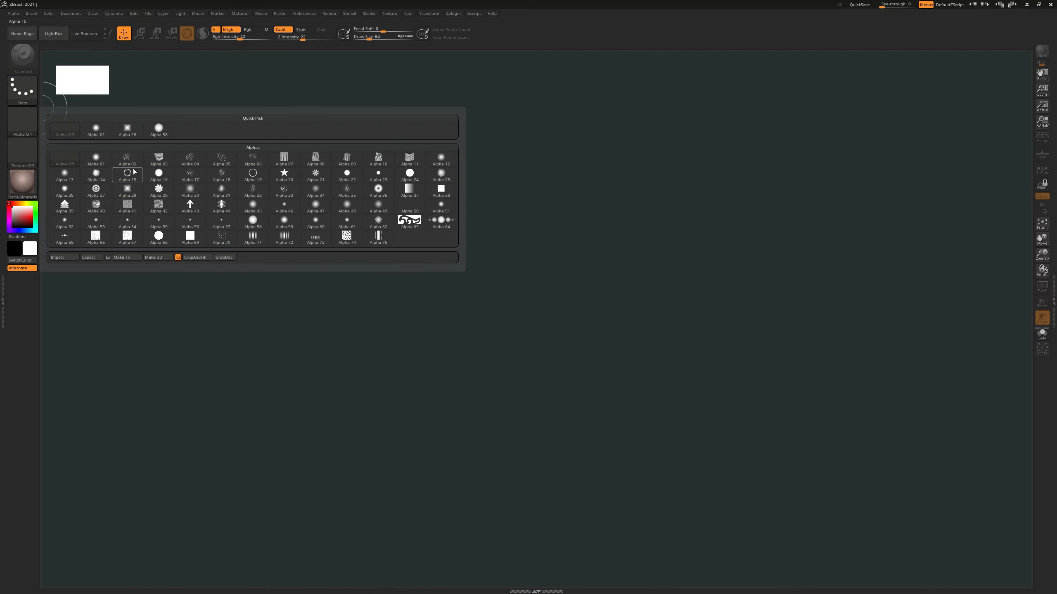
click(23, 155)
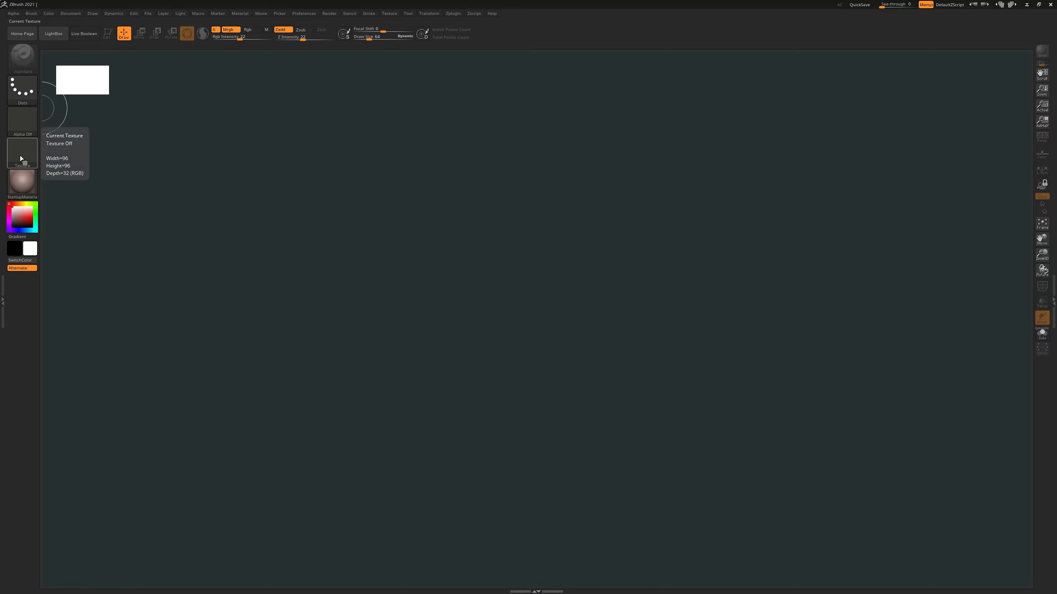
Step: Look over the MatCap and standard materials and make BasicMaterial the current material
click(25, 181)
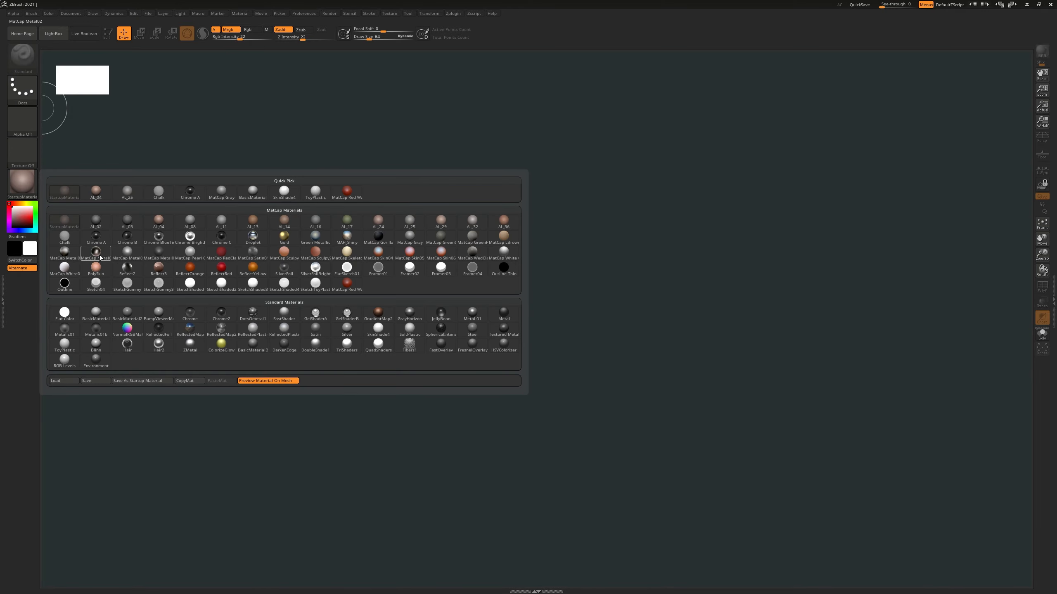
mouse_move(101, 257)
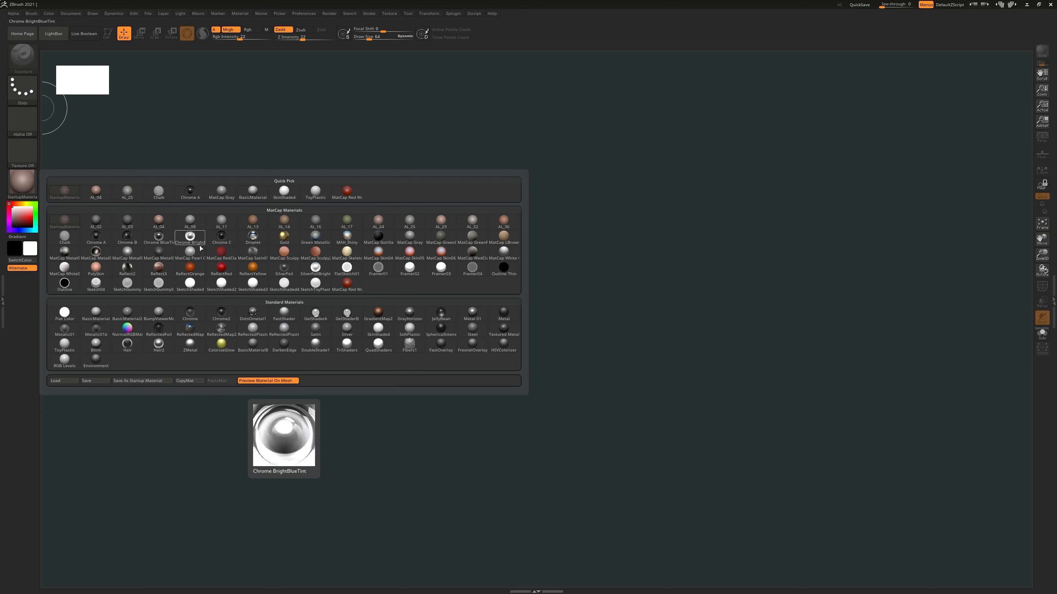
click(96, 316)
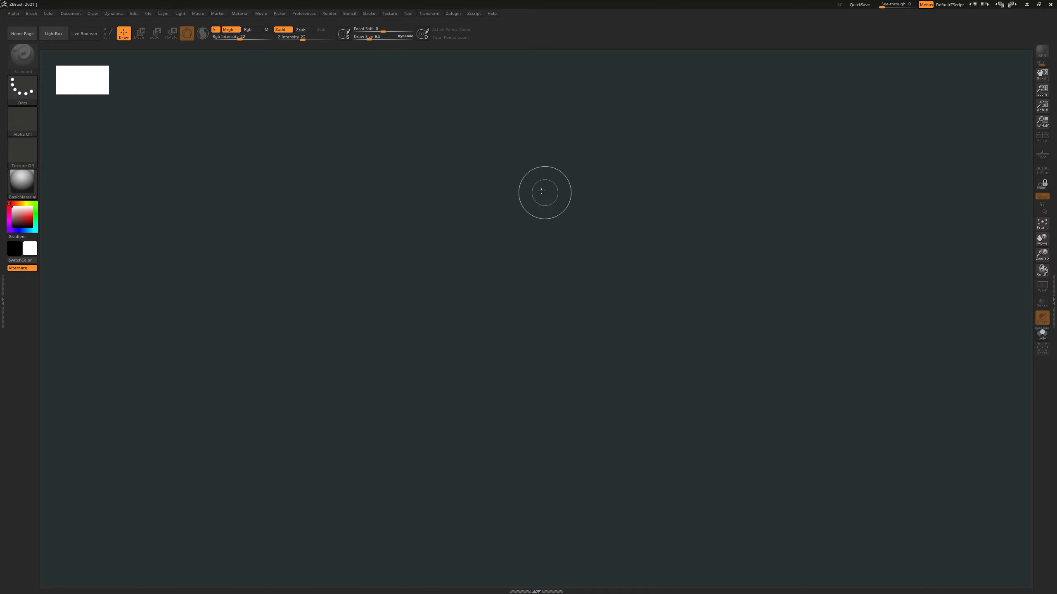
Step: Paint several freehand strokes of varying direction across the canvas with the simple brush and clear the document
drag(541, 191, 567, 238)
mouse_move(680, 168)
mouse_down()
mouse_move(578, 179)
mouse_move(582, 216)
mouse_move(691, 208)
mouse_move(665, 238)
mouse_move(582, 250)
mouse_move(612, 287)
mouse_move(548, 352)
mouse_move(308, 441)
mouse_up()
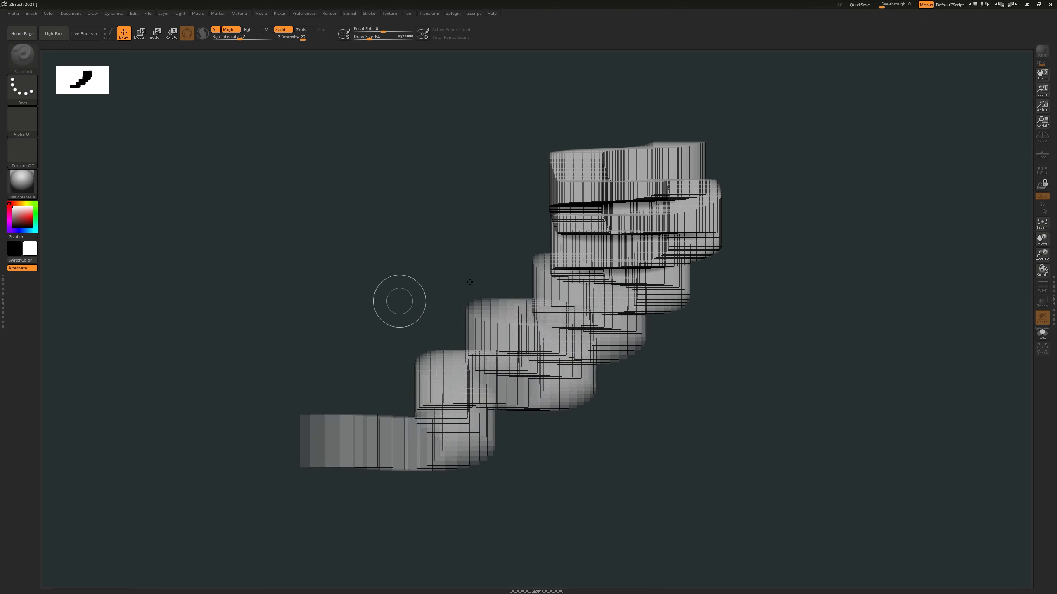
mouse_move(474, 172)
mouse_down()
mouse_move(395, 267)
mouse_move(360, 279)
mouse_move(317, 269)
mouse_move(230, 358)
mouse_move(216, 431)
mouse_move(299, 549)
mouse_move(585, 512)
mouse_move(689, 428)
mouse_move(745, 358)
mouse_move(778, 291)
mouse_move(782, 166)
mouse_move(870, 135)
mouse_move(849, 158)
mouse_move(893, 231)
mouse_move(873, 362)
mouse_move(890, 442)
mouse_move(822, 472)
mouse_up()
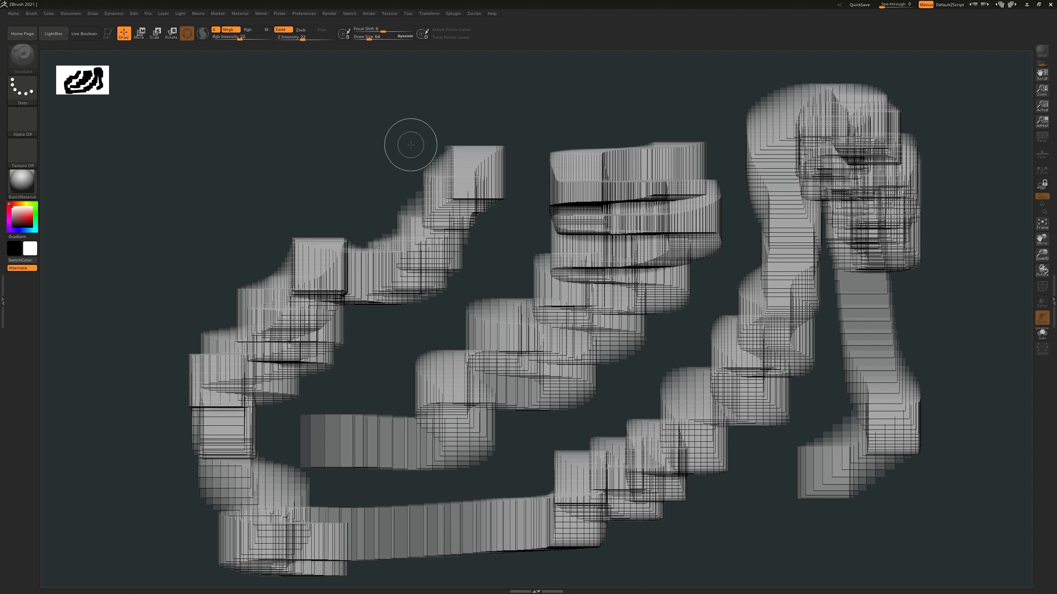
mouse_move(406, 89)
mouse_down()
mouse_move(233, 108)
mouse_move(293, 196)
mouse_move(573, 91)
mouse_move(572, 101)
mouse_move(541, 86)
mouse_up()
mouse_move(102, 220)
mouse_down()
mouse_move(132, 391)
mouse_move(164, 357)
mouse_move(125, 487)
mouse_move(102, 479)
mouse_up()
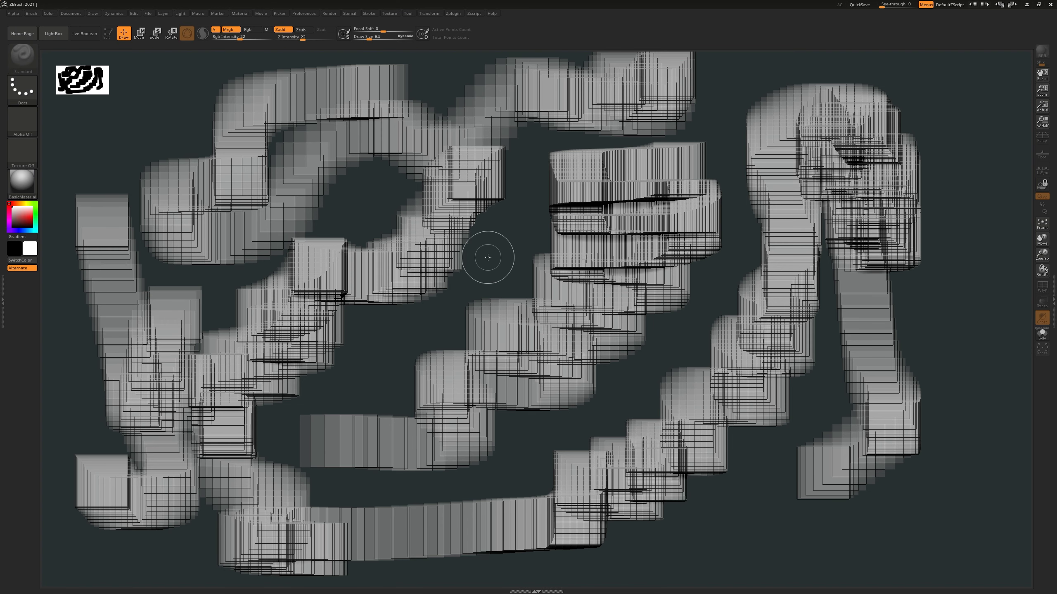
key(ctrl+n)
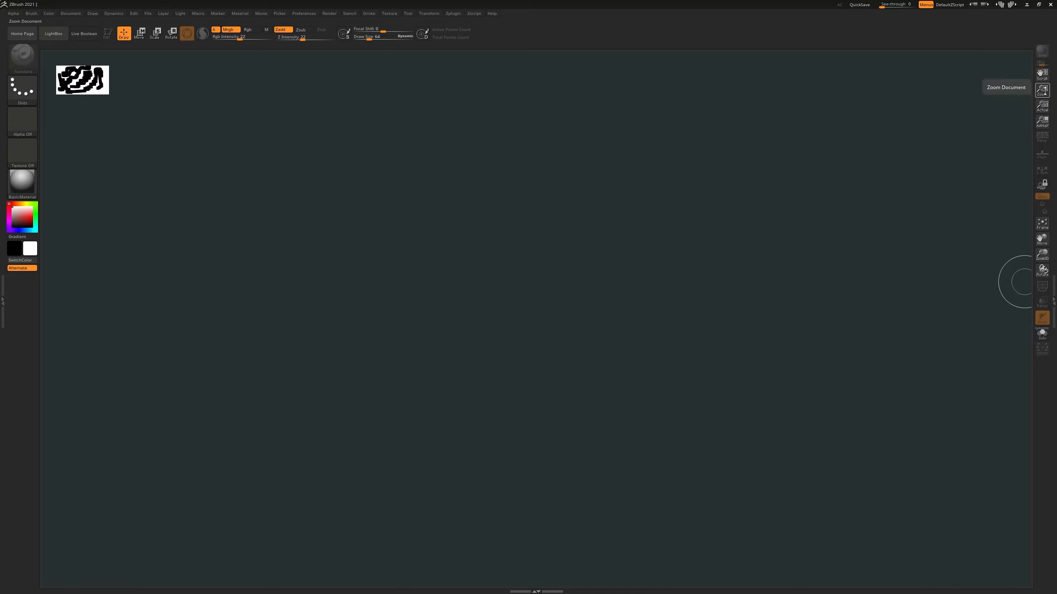
Step: Expand the collapsed tool tray and make Sphere3D the current tool
mouse_move(1044, 90)
mouse_down()
mouse_move(971, 286)
mouse_move(930, 288)
mouse_move(996, 284)
mouse_move(920, 288)
mouse_move(1028, 282)
mouse_move(951, 287)
mouse_move(1010, 283)
mouse_up()
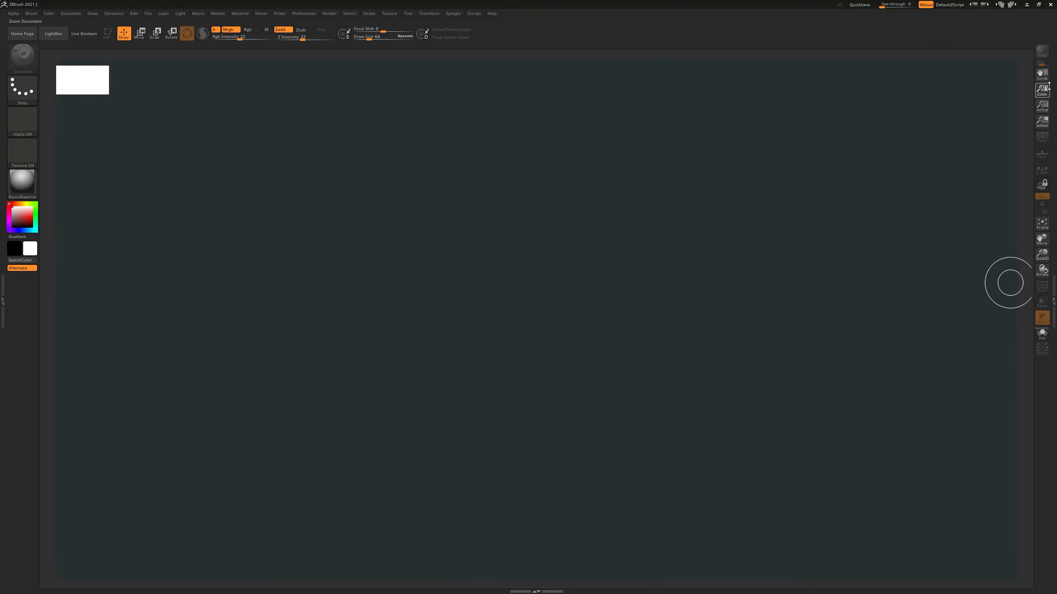
drag(1042, 75, 1055, 73)
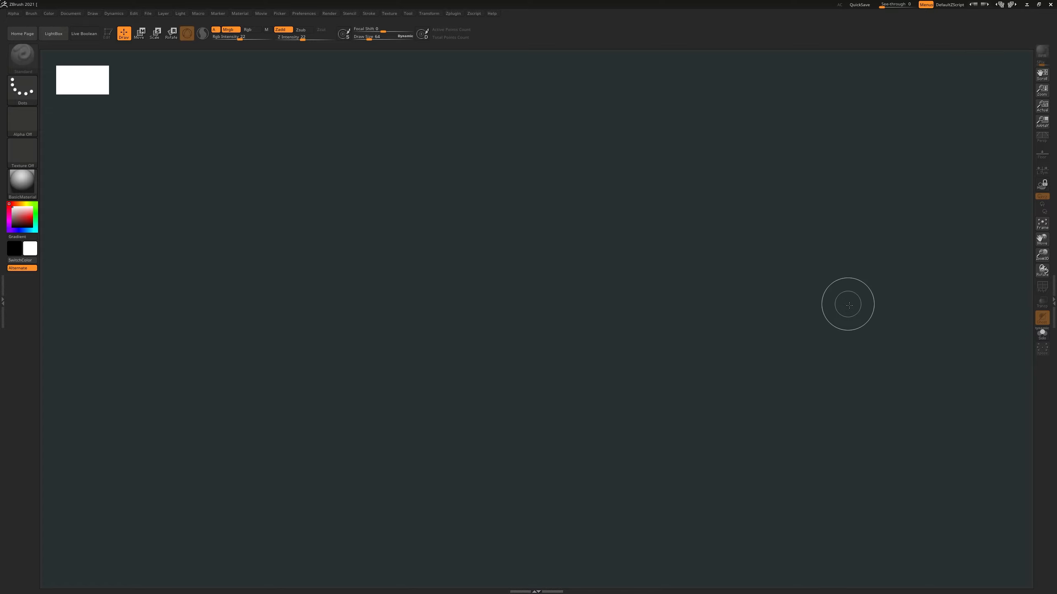
click(1052, 300)
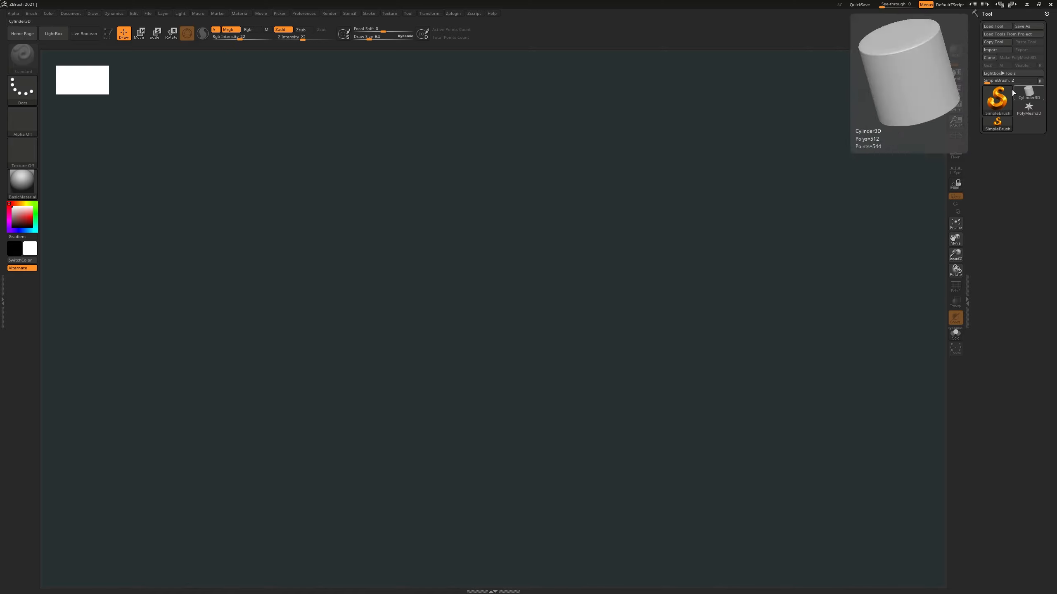
click(996, 103)
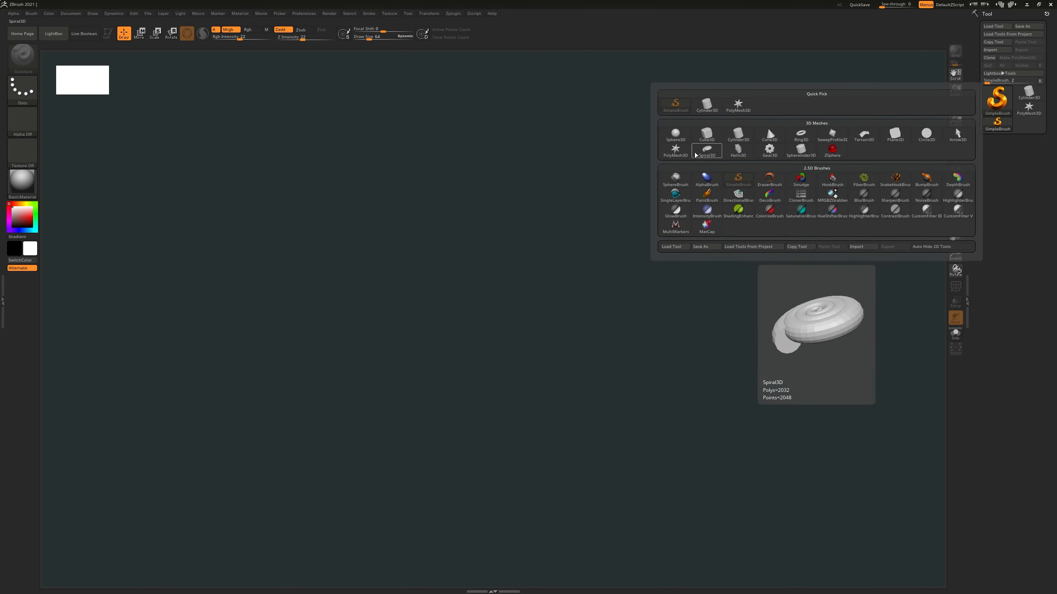
click(681, 136)
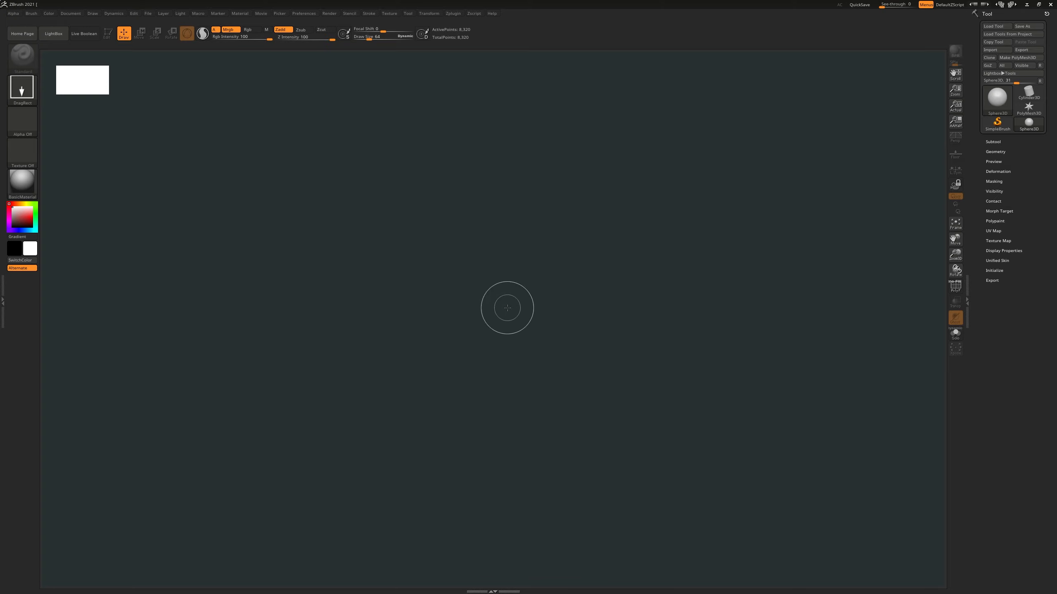
Step: Draw overlapping and separate Sphere3D copies of various sizes across the canvas and clear the document
drag(507, 308, 507, 432)
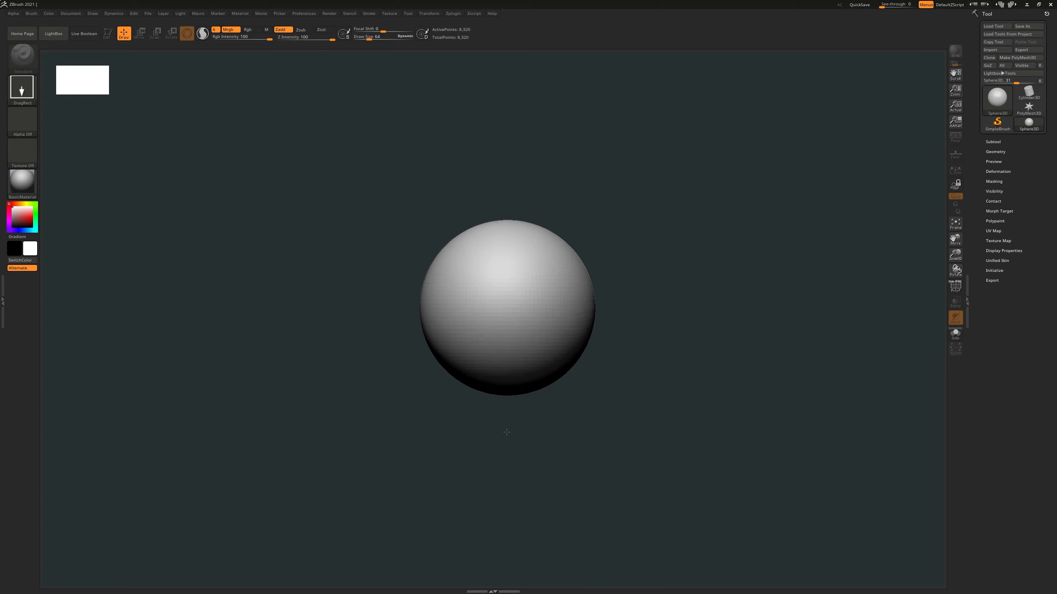
mouse_move(507, 432)
mouse_down()
mouse_move(514, 441)
mouse_move(498, 449)
mouse_move(514, 427)
mouse_move(503, 460)
mouse_move(503, 429)
mouse_move(509, 452)
mouse_move(511, 425)
mouse_move(518, 440)
mouse_move(499, 406)
mouse_move(521, 455)
mouse_move(475, 465)
mouse_move(509, 458)
mouse_move(508, 410)
mouse_move(508, 449)
mouse_up()
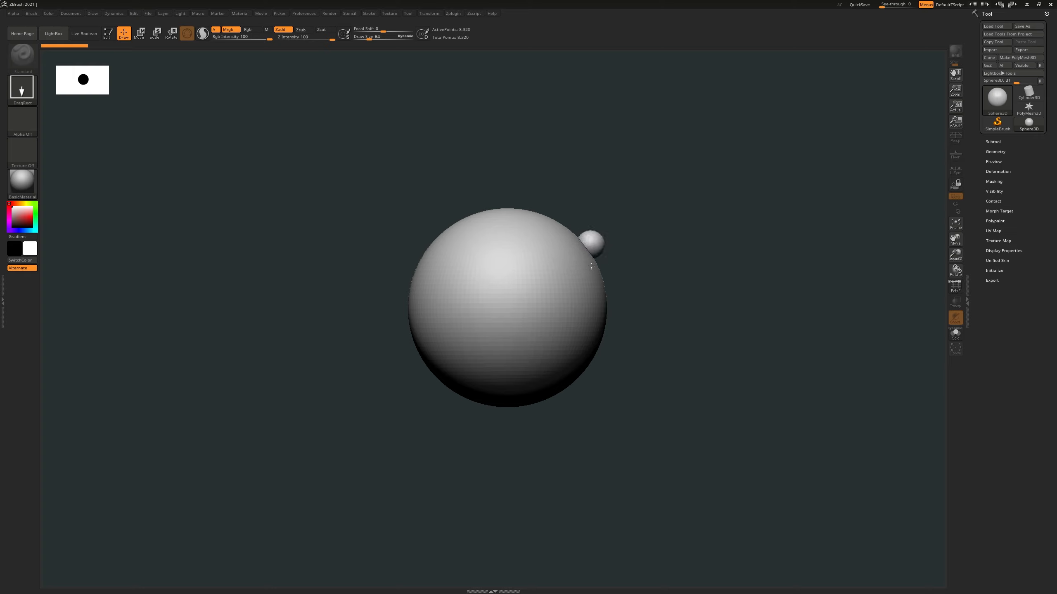
drag(591, 266, 547, 311)
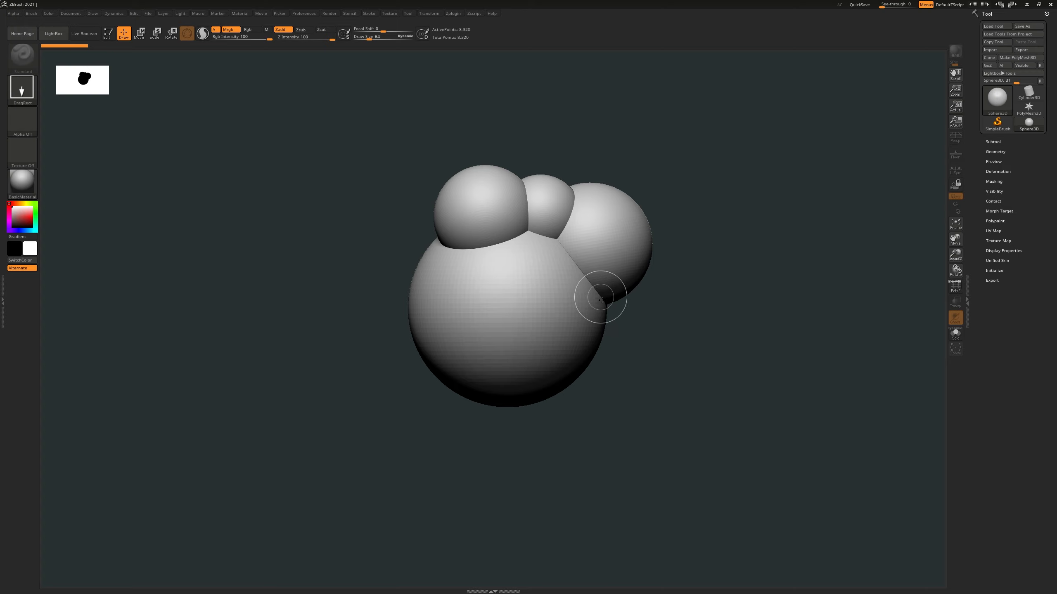
mouse_move(606, 305)
mouse_down()
mouse_move(591, 354)
mouse_move(587, 331)
mouse_up()
drag(528, 354, 524, 327)
drag(698, 207, 682, 277)
drag(650, 243, 672, 370)
drag(409, 247, 402, 402)
drag(434, 334, 473, 497)
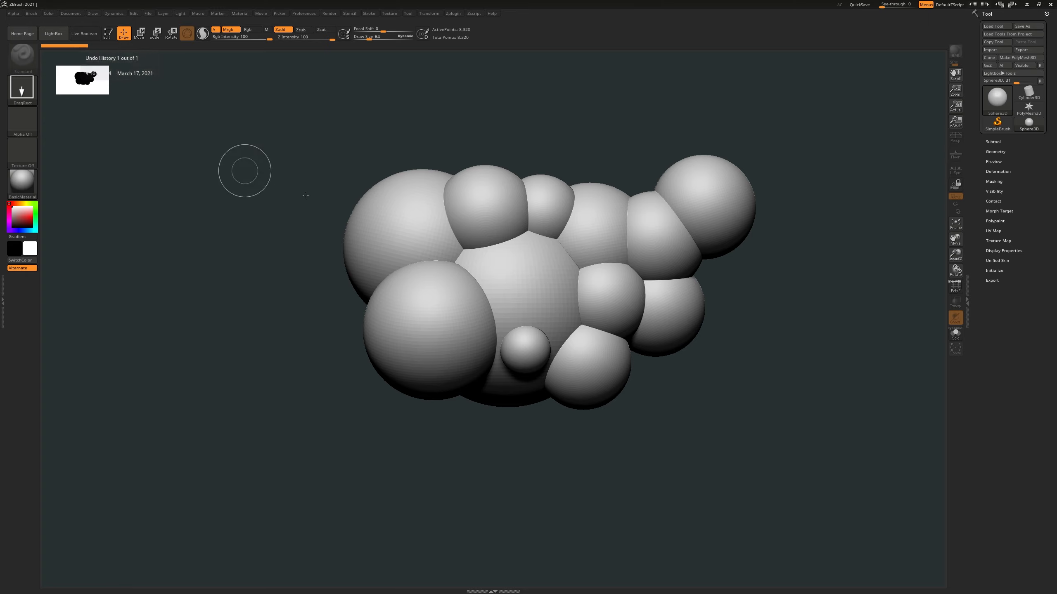
mouse_move(264, 222)
mouse_down()
mouse_move(262, 310)
mouse_move(299, 355)
mouse_up()
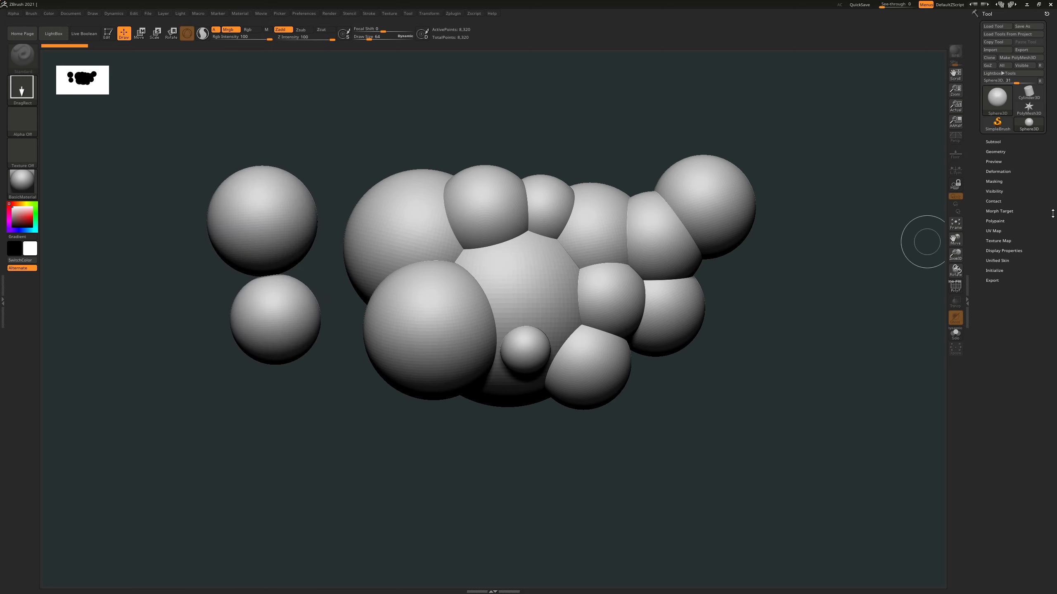
click(997, 102)
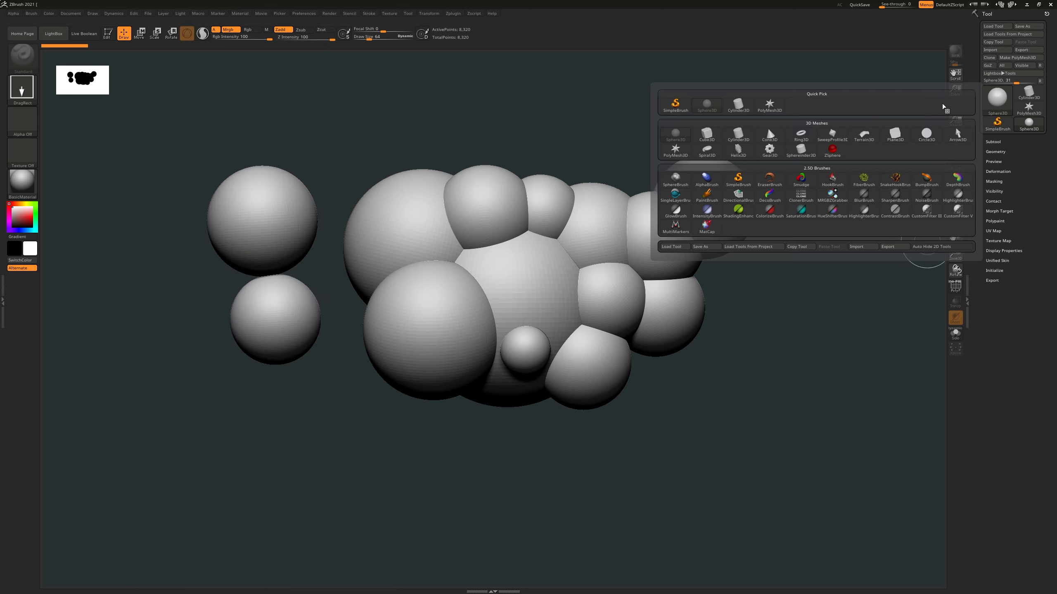
click(998, 98)
drag(592, 138, 592, 189)
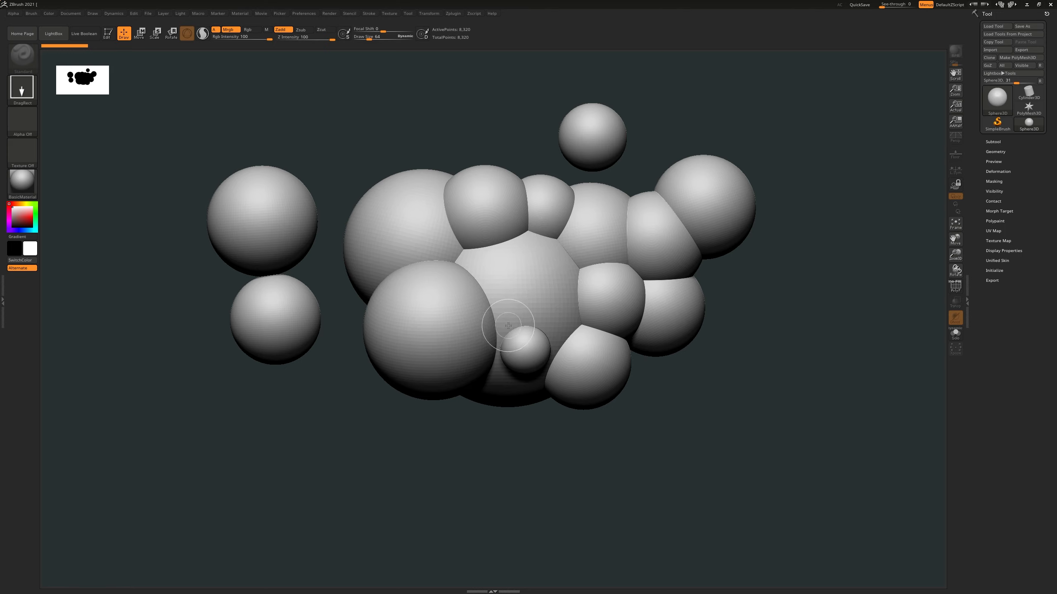
key(ctrl+n)
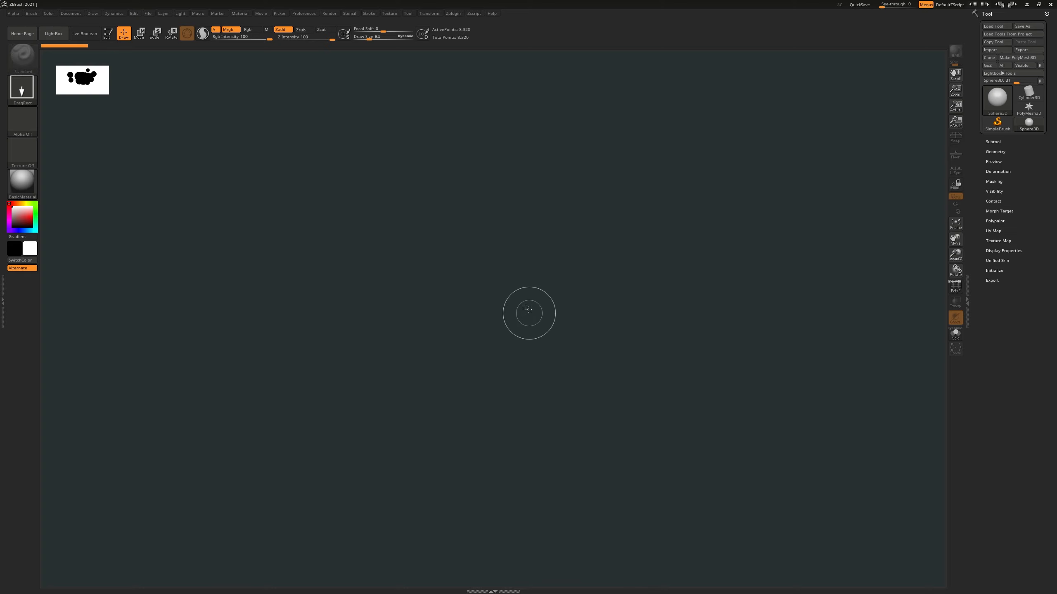
Step: Draw a single sphere in the middle of the empty canvas, make it editable in Edit mode and frame it
drag(533, 300, 532, 411)
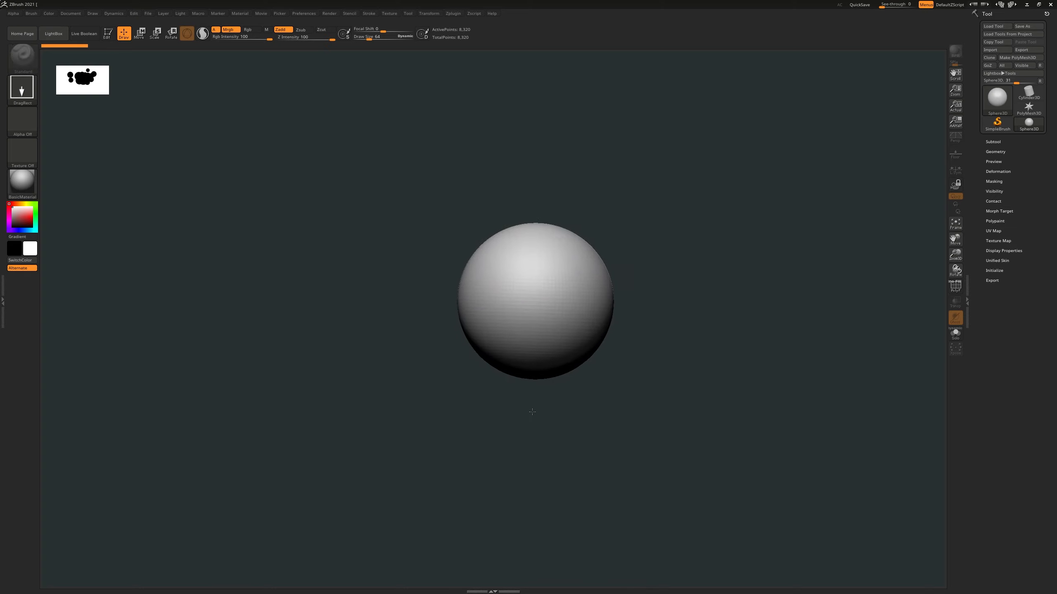
click(110, 36)
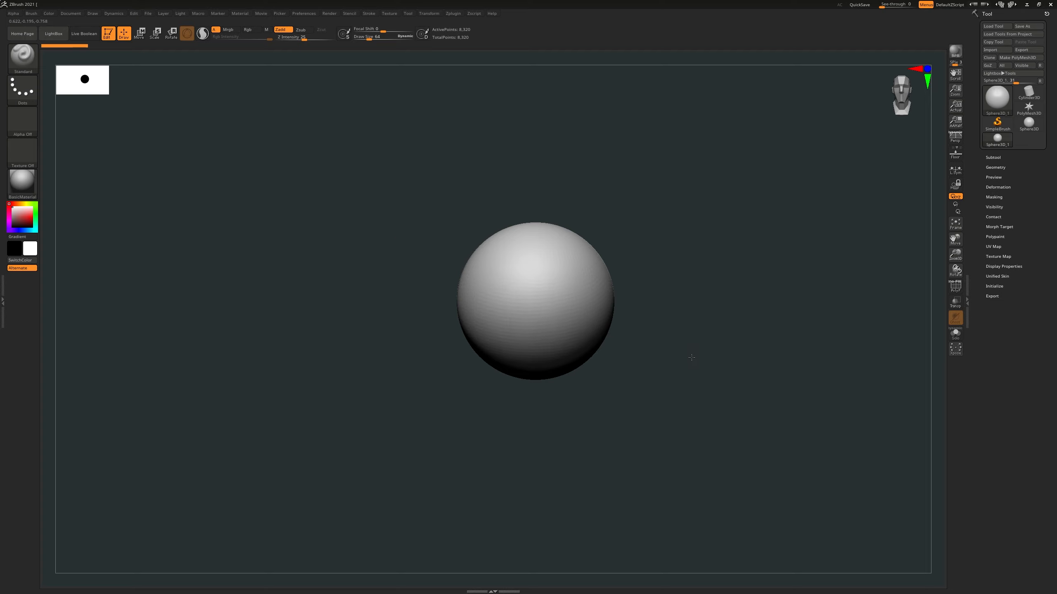
drag(691, 358, 700, 337)
key(f)
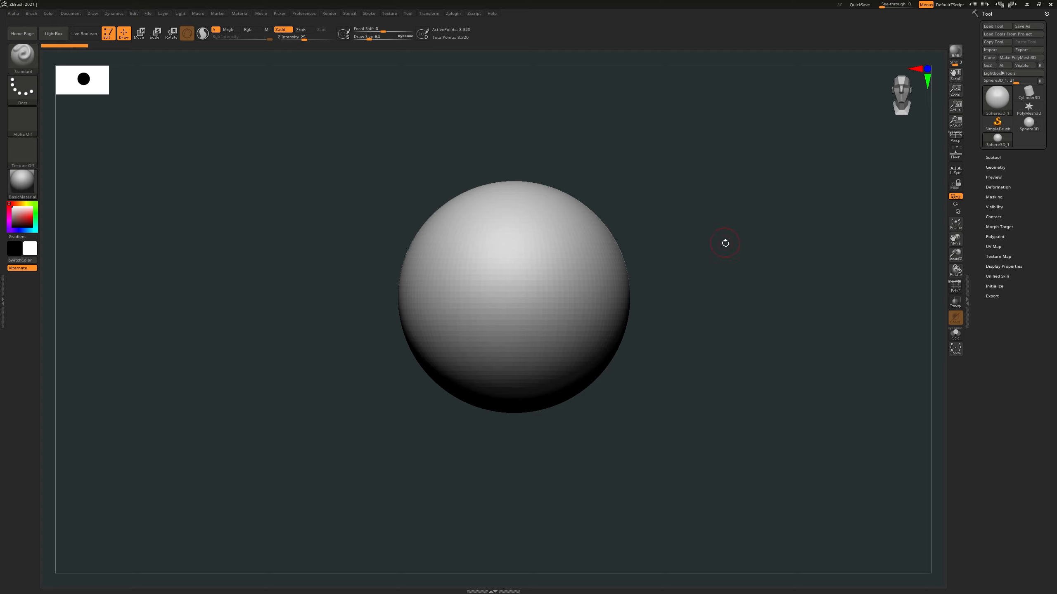
Step: Examine the sphere by rotating, moving, scaling and framing its view
mouse_move(716, 270)
mouse_down()
mouse_move(703, 266)
mouse_move(722, 266)
mouse_move(701, 288)
mouse_move(676, 259)
mouse_move(703, 270)
mouse_up()
alt+drag(712, 248, 664, 273)
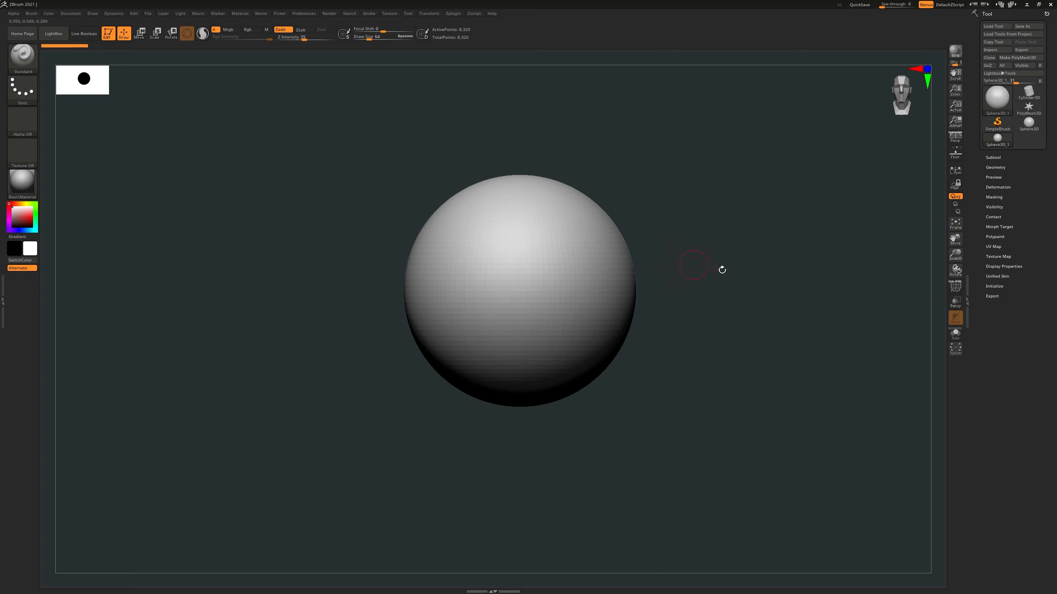
click(955, 225)
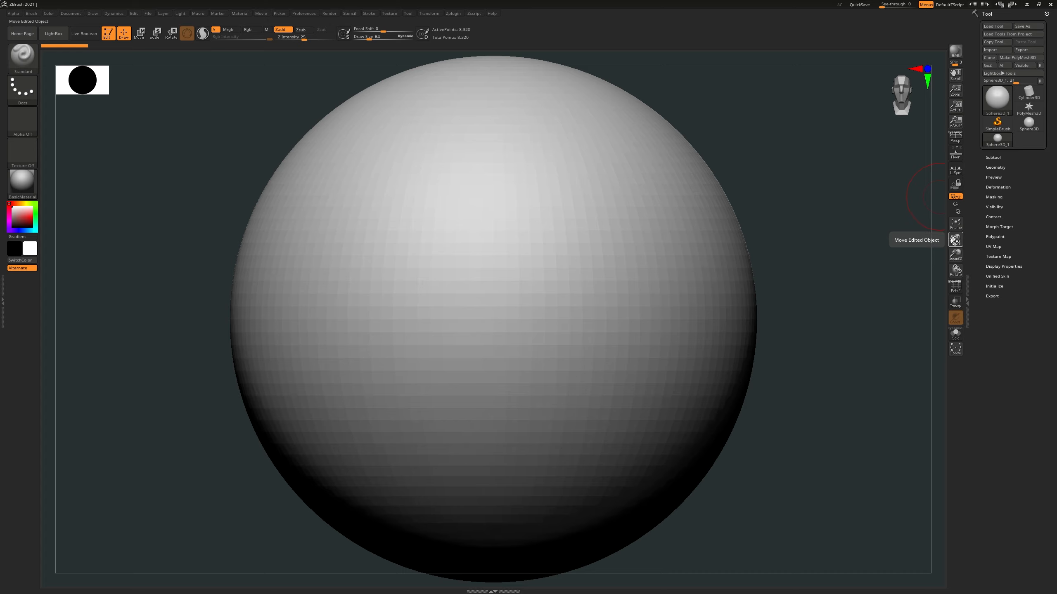
drag(955, 244, 956, 270)
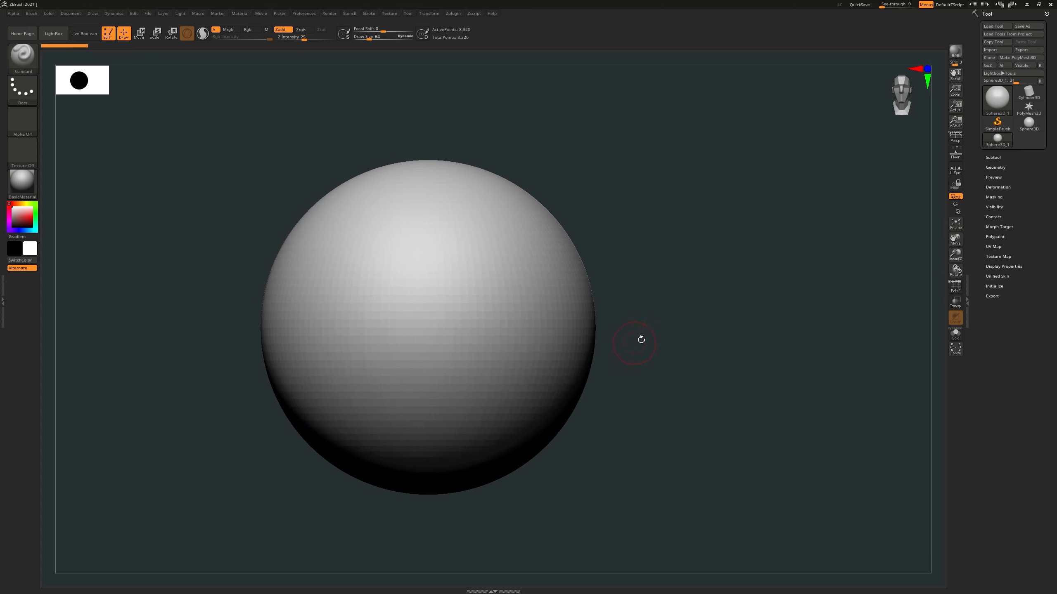
alt+drag(606, 368, 701, 329)
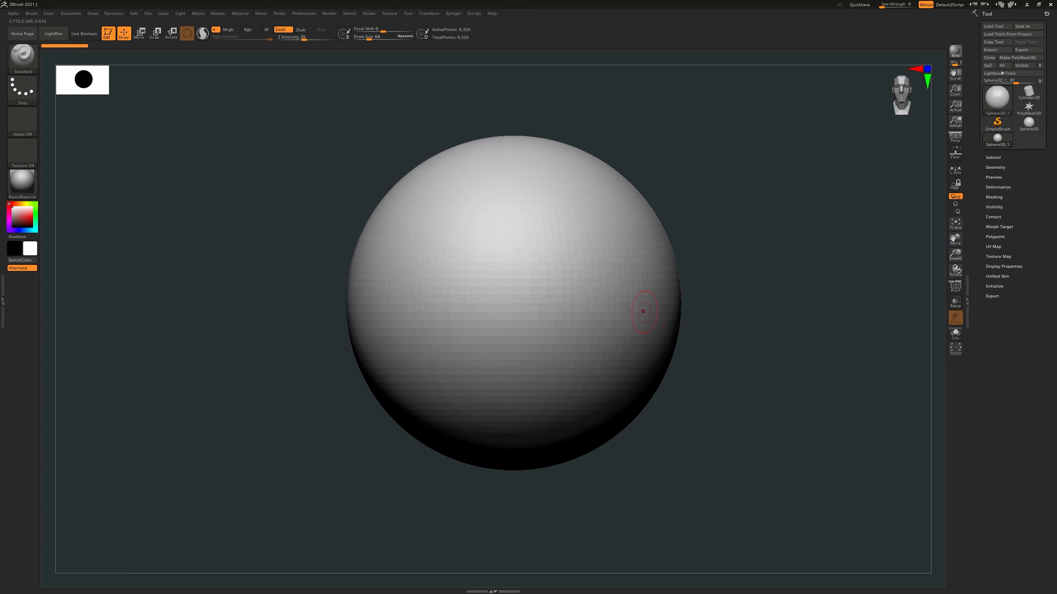
alt+right_drag(601, 284, 598, 314)
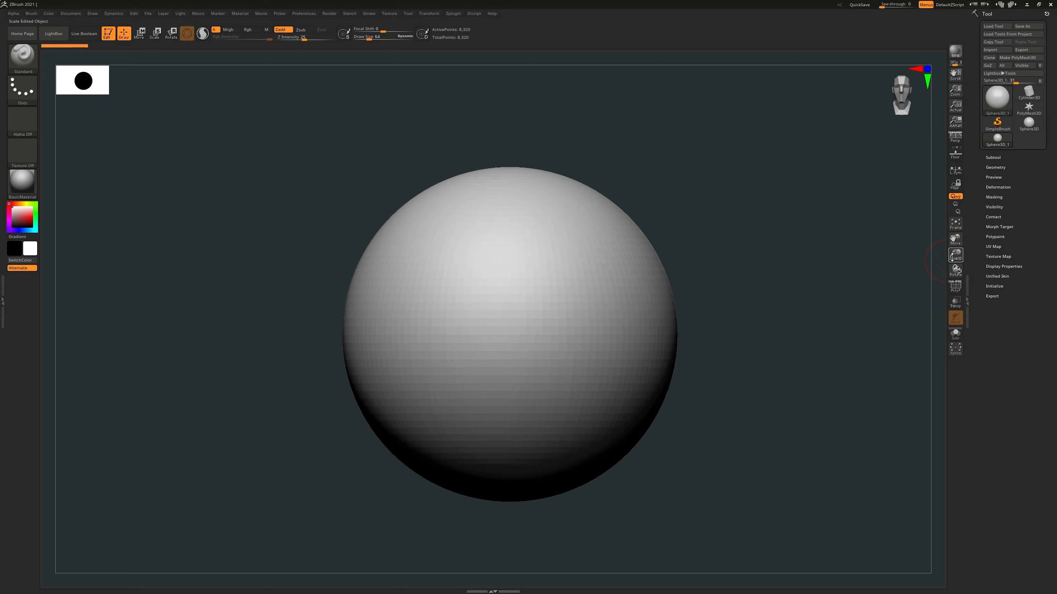
drag(952, 256, 953, 275)
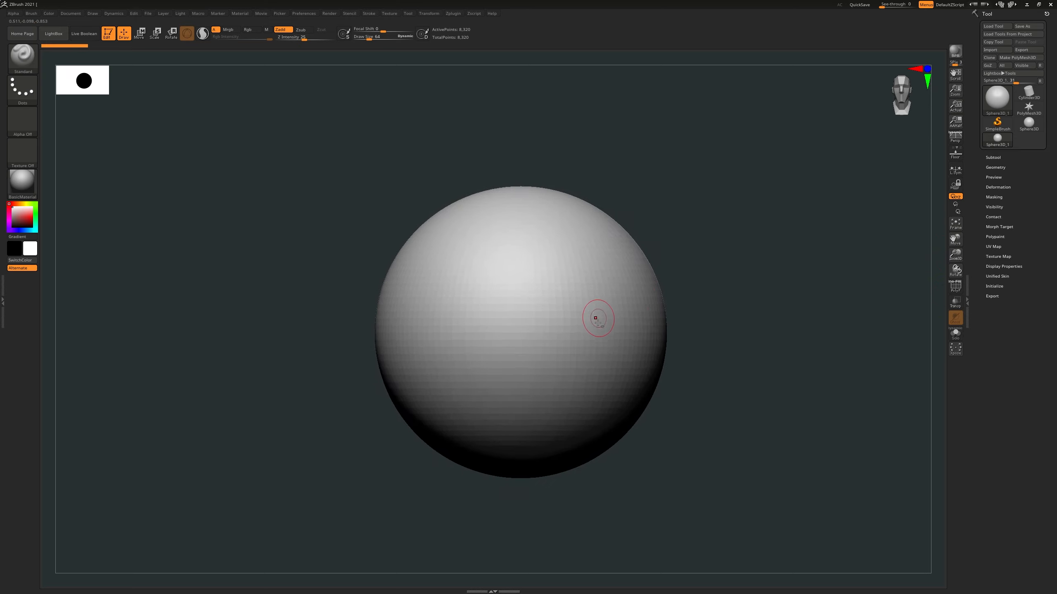
alt+right_drag(596, 318, 590, 260)
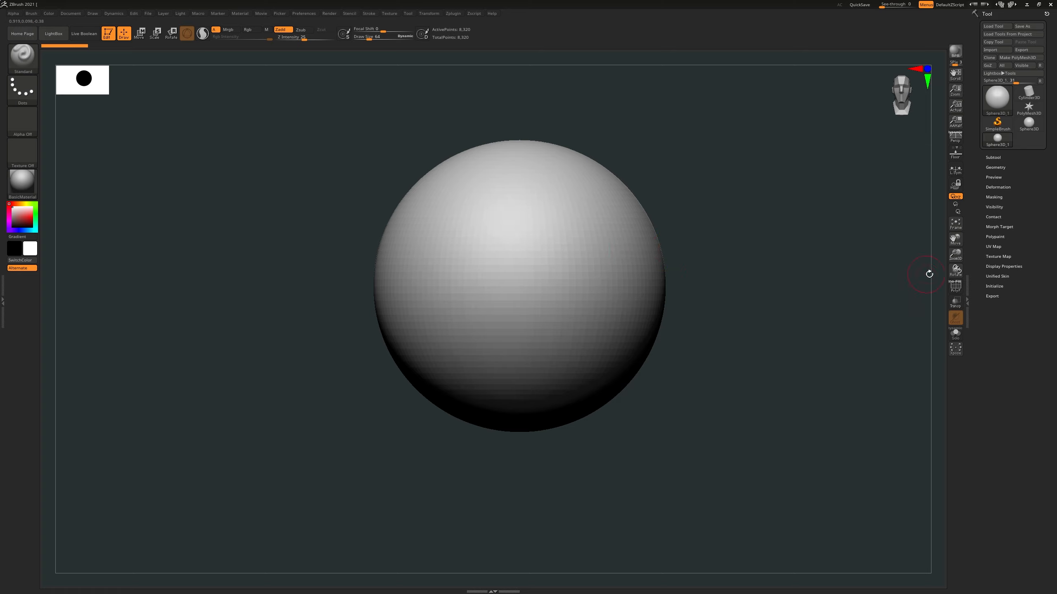
drag(955, 255, 956, 267)
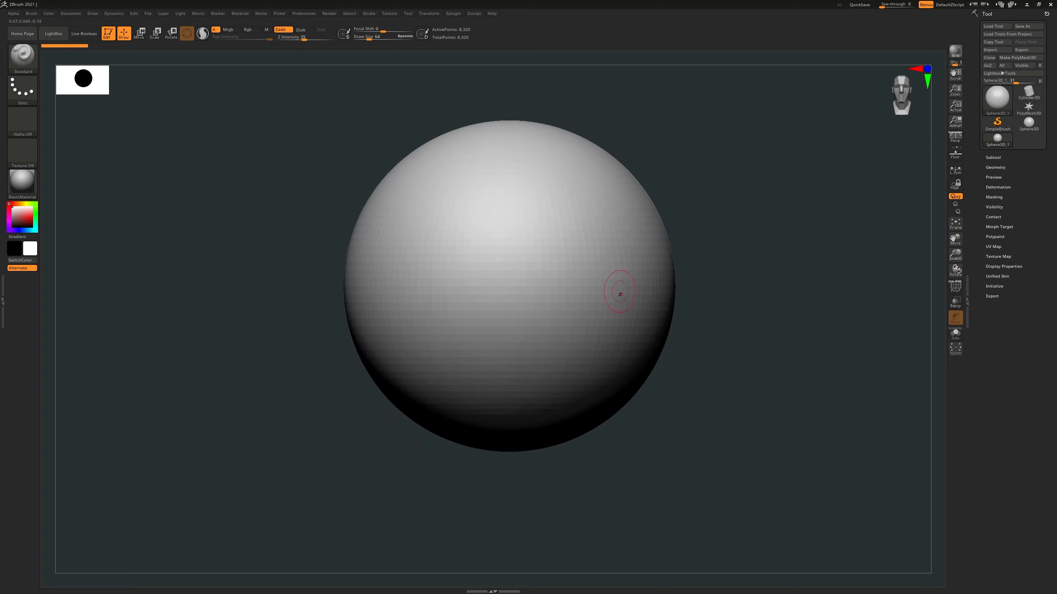
alt+right_drag(621, 296, 617, 314)
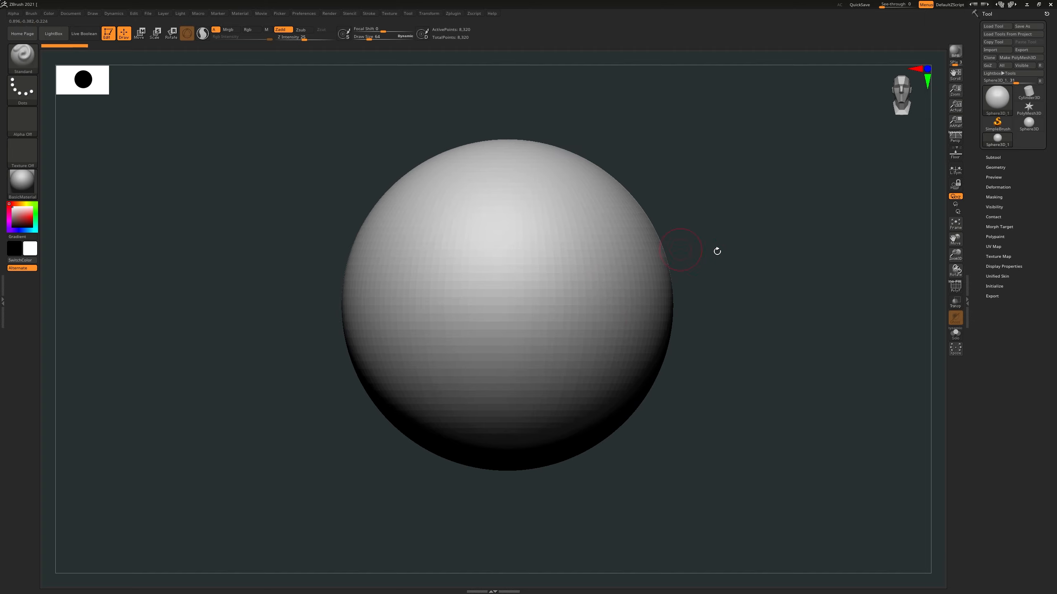
Step: View the sphere at smaller and larger zoom levels, panning it around the canvas and back near the centre
mouse_move(736, 248)
mouse_down()
mouse_move(727, 256)
mouse_move(738, 252)
mouse_move(726, 213)
mouse_move(727, 279)
mouse_move(733, 187)
mouse_move(718, 302)
mouse_move(738, 147)
mouse_move(727, 259)
mouse_move(746, 160)
mouse_up()
alt+drag(707, 309, 686, 284)
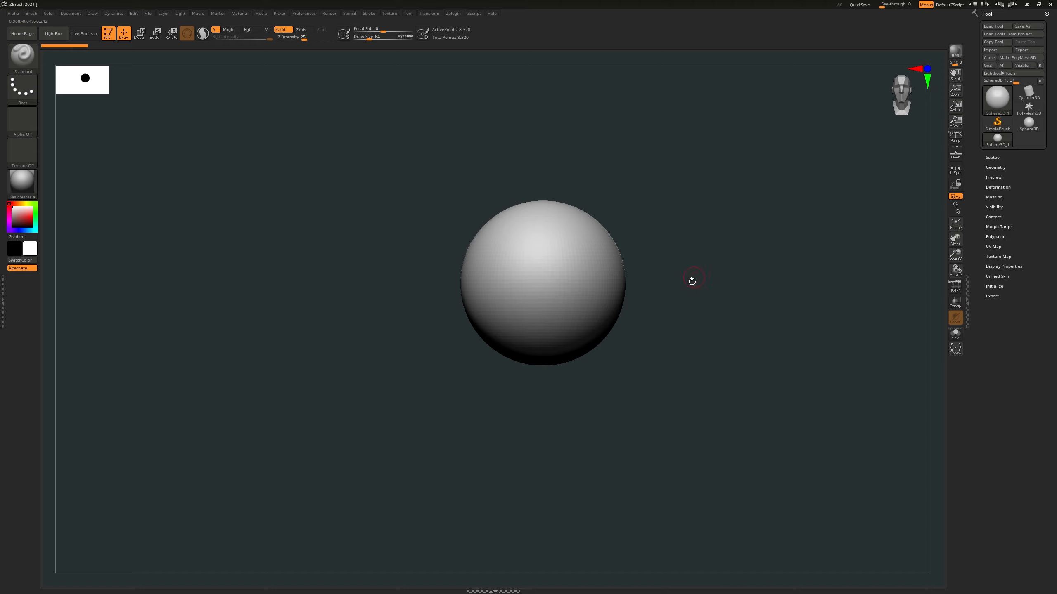
alt+drag(698, 286, 683, 310)
mouse_move(696, 257)
alt+mouse_down()
mouse_move(683, 273)
mouse_move(672, 264)
mouse_move(698, 246)
alt+mouse_up()
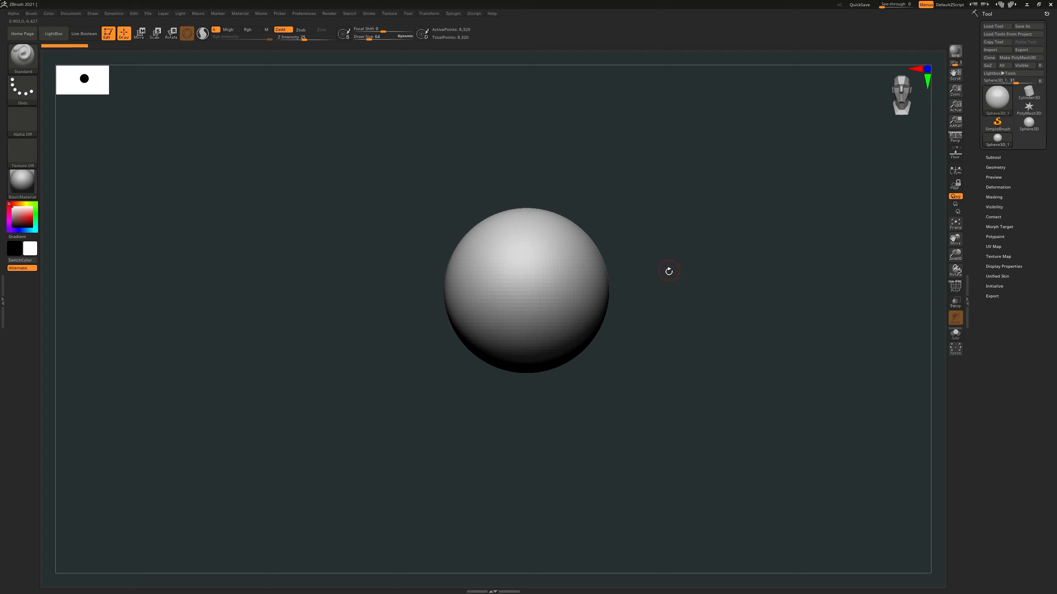
alt+drag(673, 264, 681, 237)
mouse_move(674, 277)
alt+mouse_down()
mouse_move(686, 286)
mouse_move(677, 328)
mouse_move(637, 346)
mouse_move(630, 298)
mouse_move(615, 344)
alt+mouse_up()
alt+right_drag(567, 350, 568, 328)
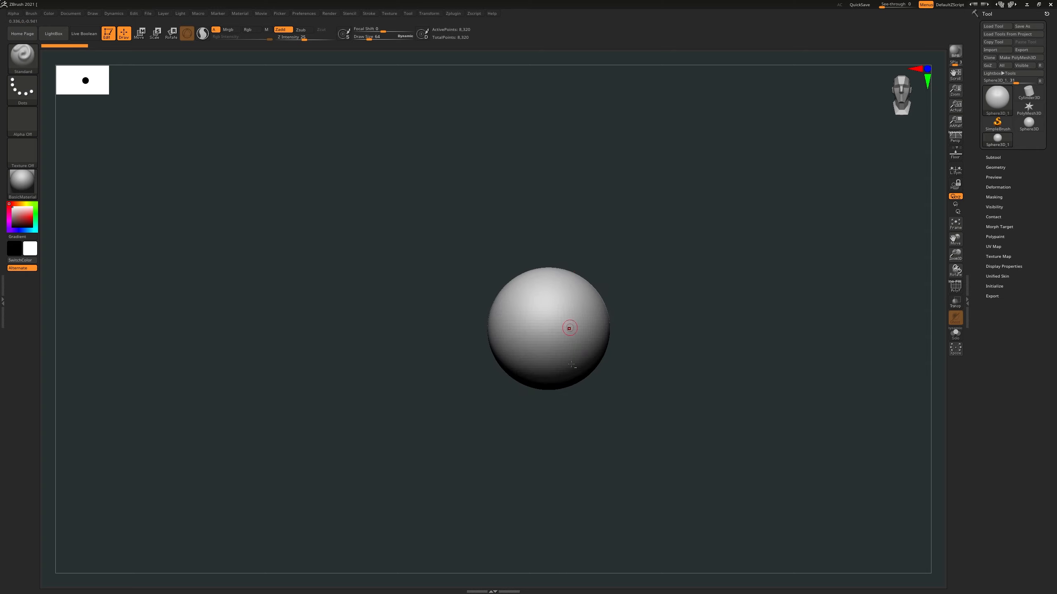
mouse_move(566, 385)
alt+right_down()
mouse_move(584, 331)
mouse_move(581, 420)
alt+right_up()
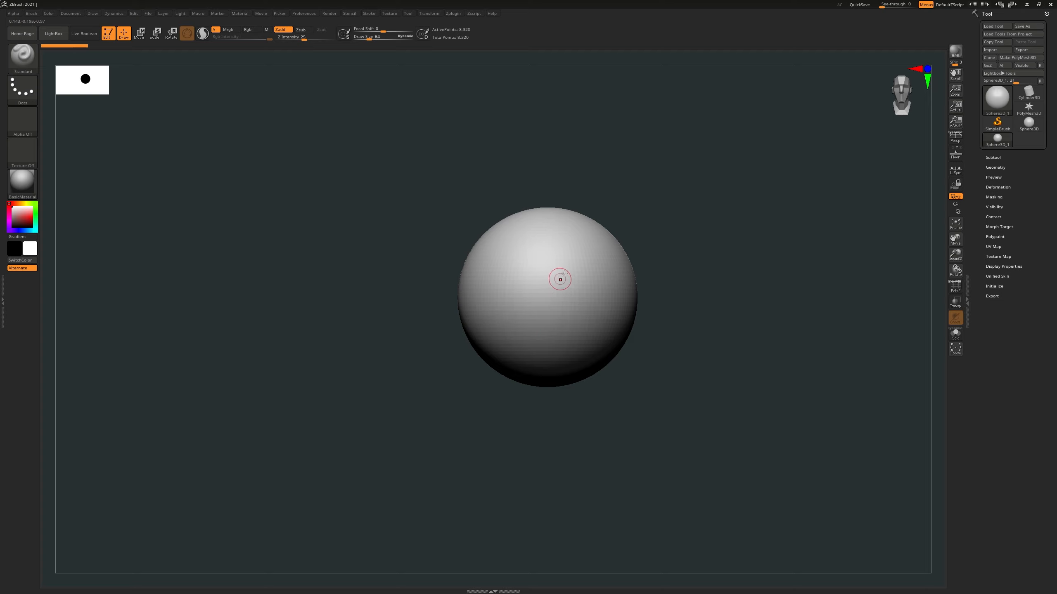
alt+right_drag(561, 273, 532, 318)
right_drag(653, 219, 714, 271)
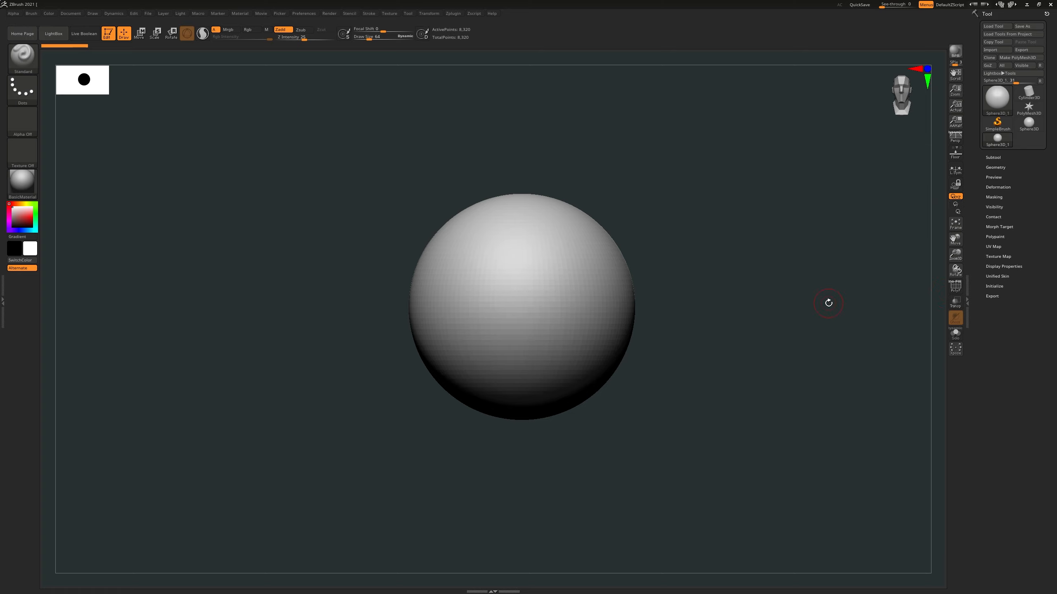
alt+drag(796, 339, 829, 316)
key(ctrl+z)
alt+drag(727, 295, 723, 316)
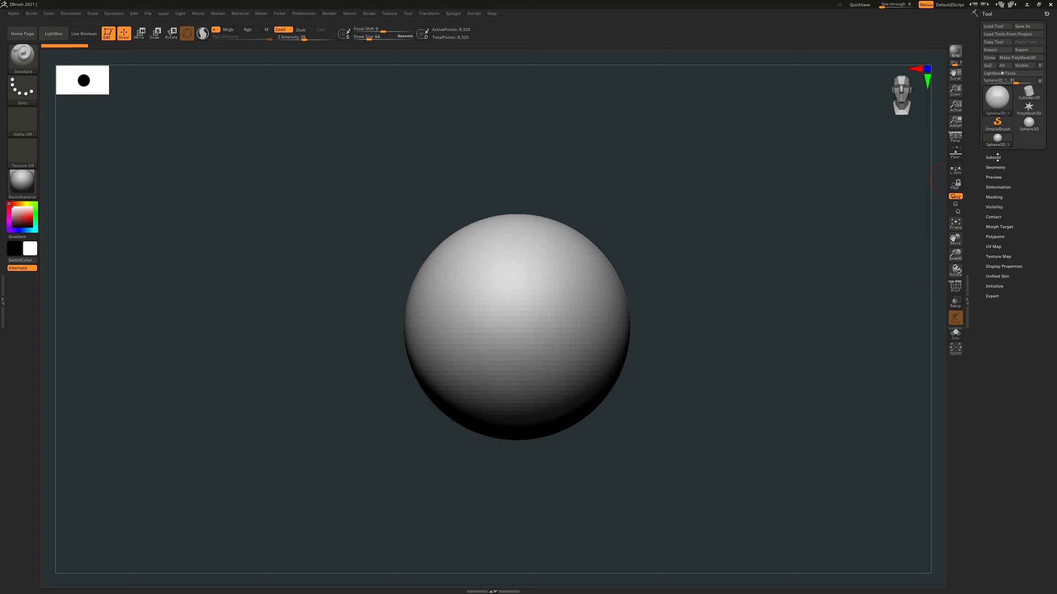
alt+right_drag(533, 267, 554, 215)
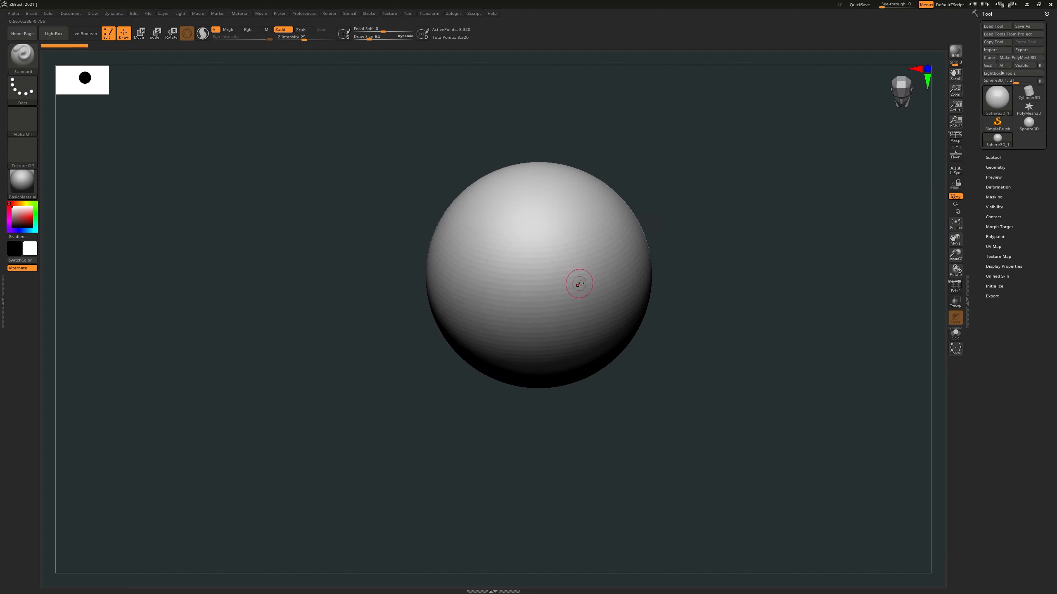
alt+right_drag(578, 286, 558, 335)
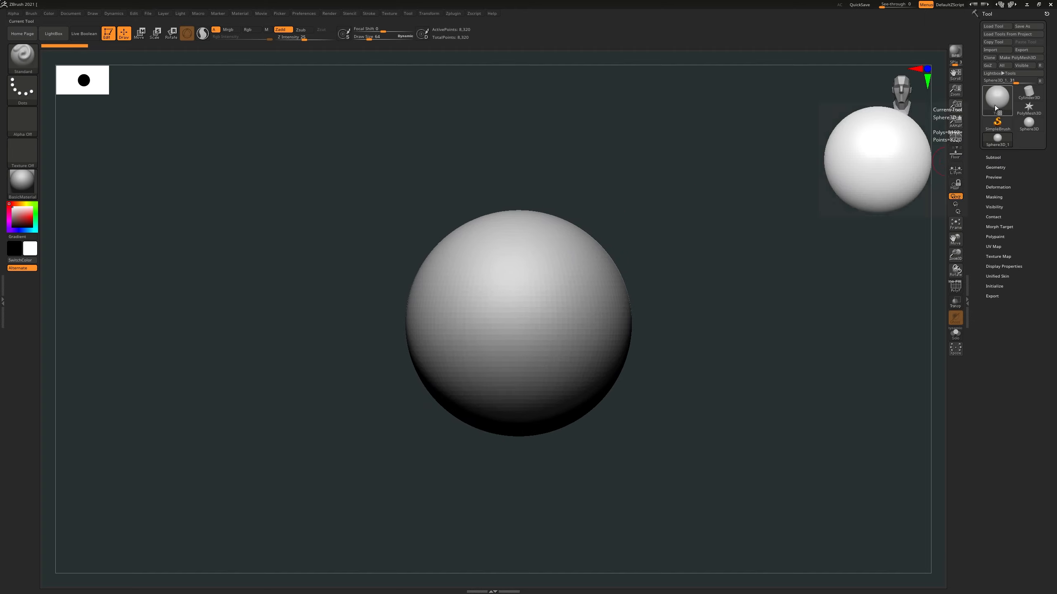
alt+right_drag(575, 317, 571, 316)
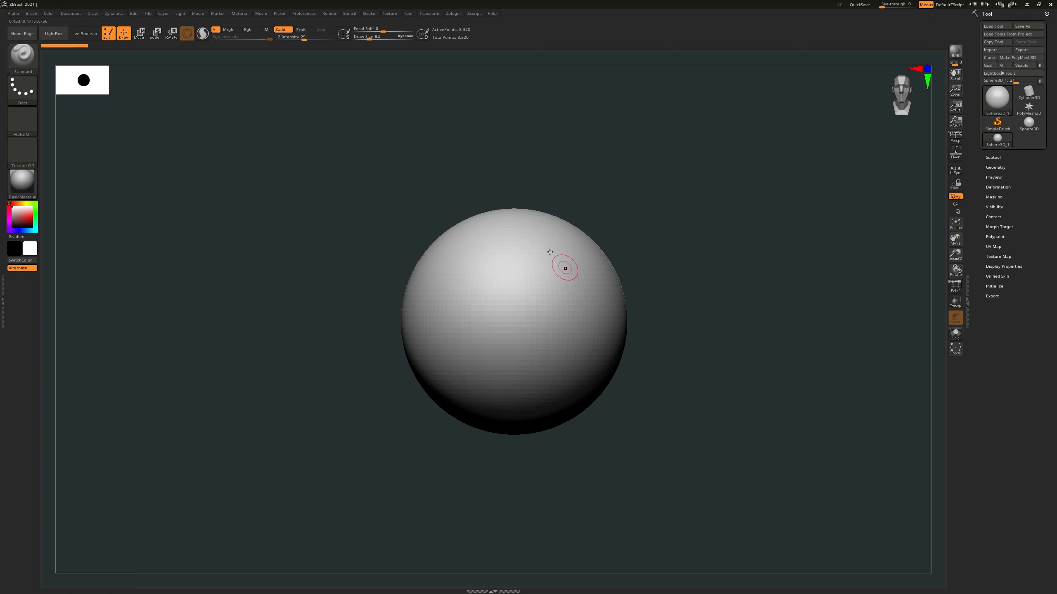
alt+right_drag(569, 389, 616, 391)
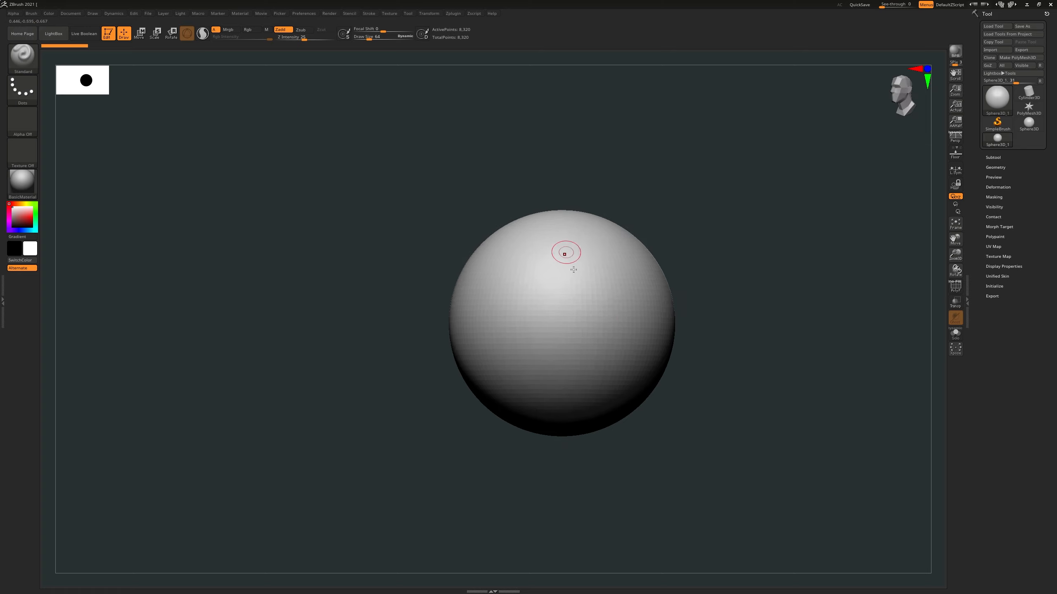
alt+right_drag(553, 354, 496, 351)
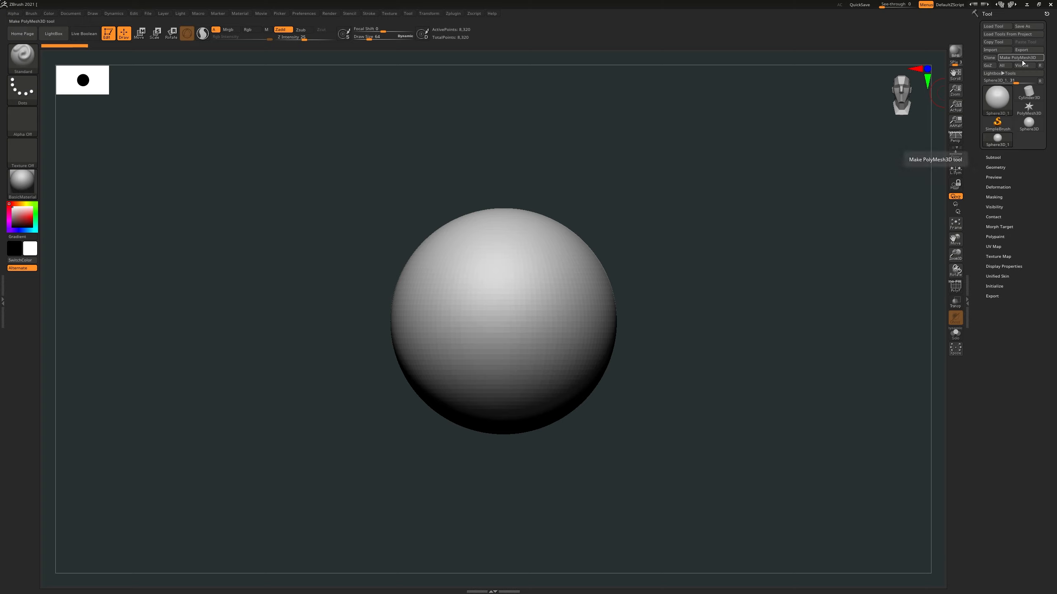
mouse_move(663, 286)
alt+mouse_down()
mouse_move(665, 295)
mouse_move(676, 286)
alt+mouse_up()
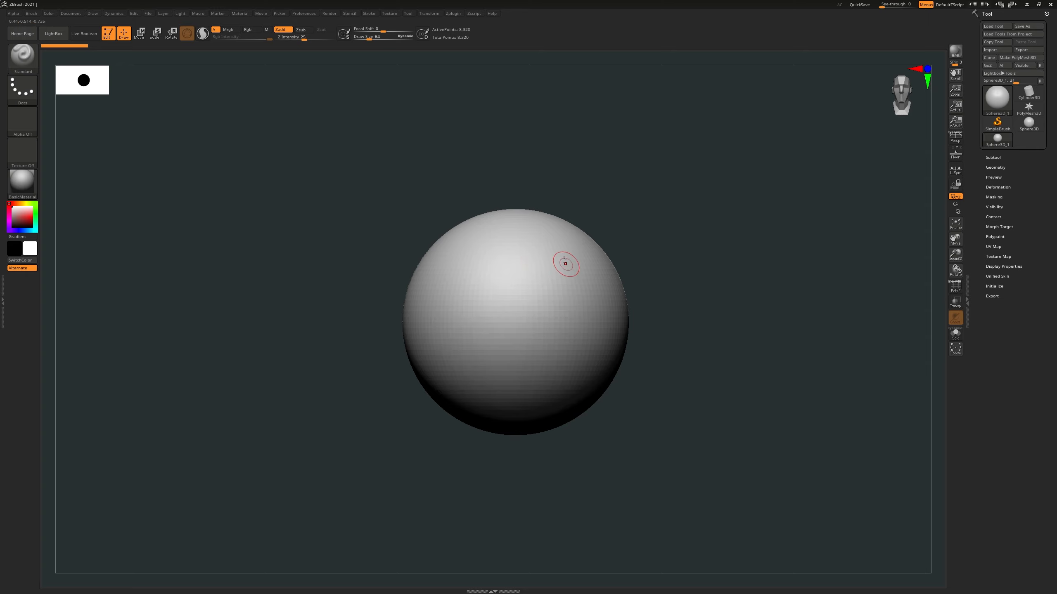
click(564, 292)
mouse_move(557, 327)
alt+right_down()
mouse_move(559, 336)
mouse_move(543, 332)
alt+right_up()
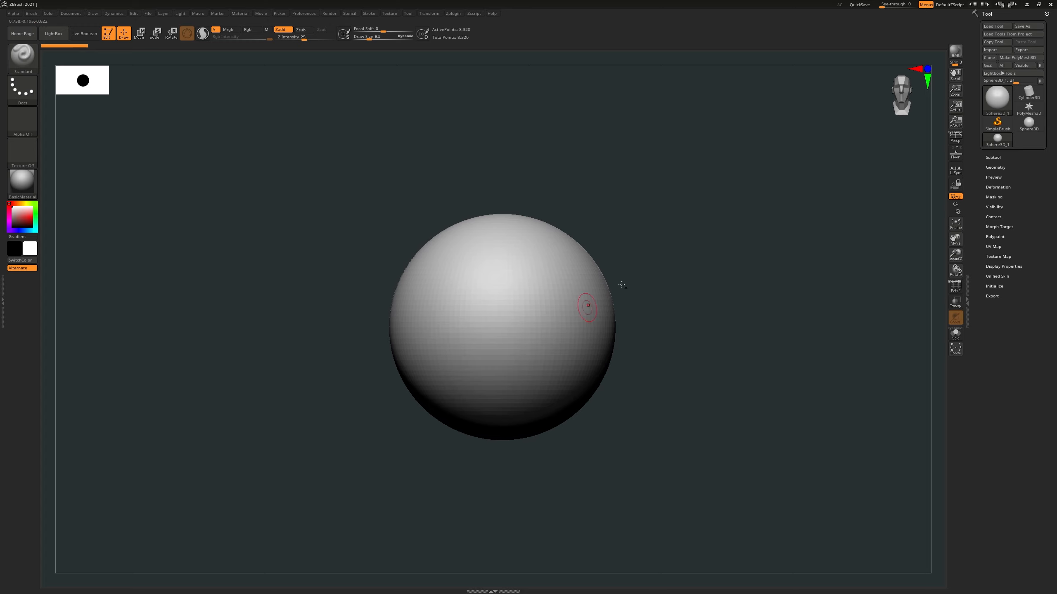
Step: Convert the sphere into an editable PolyMesh3D and expand its Subtool list
click(1020, 59)
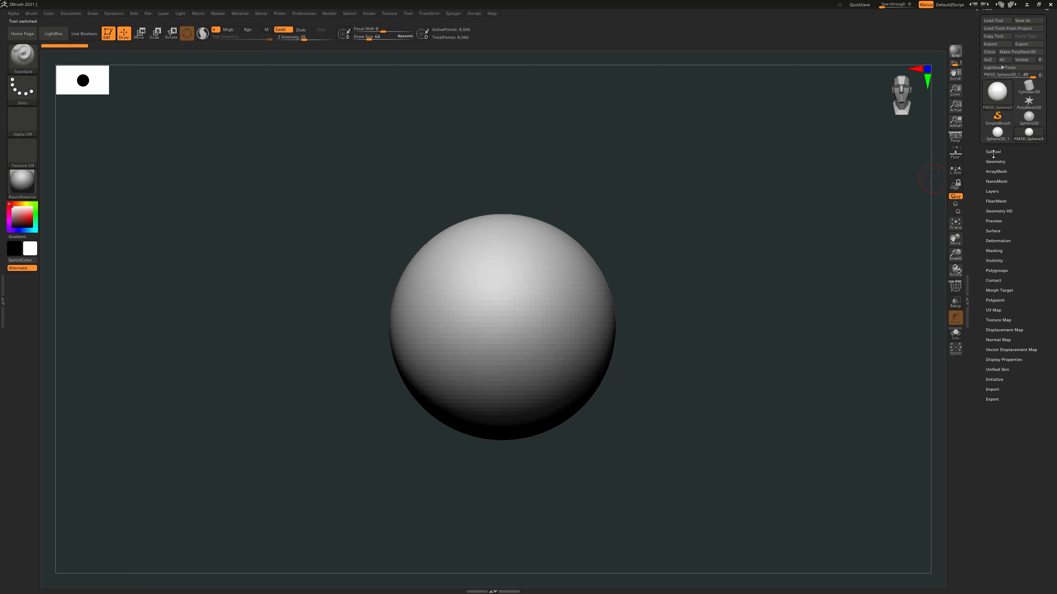
click(999, 152)
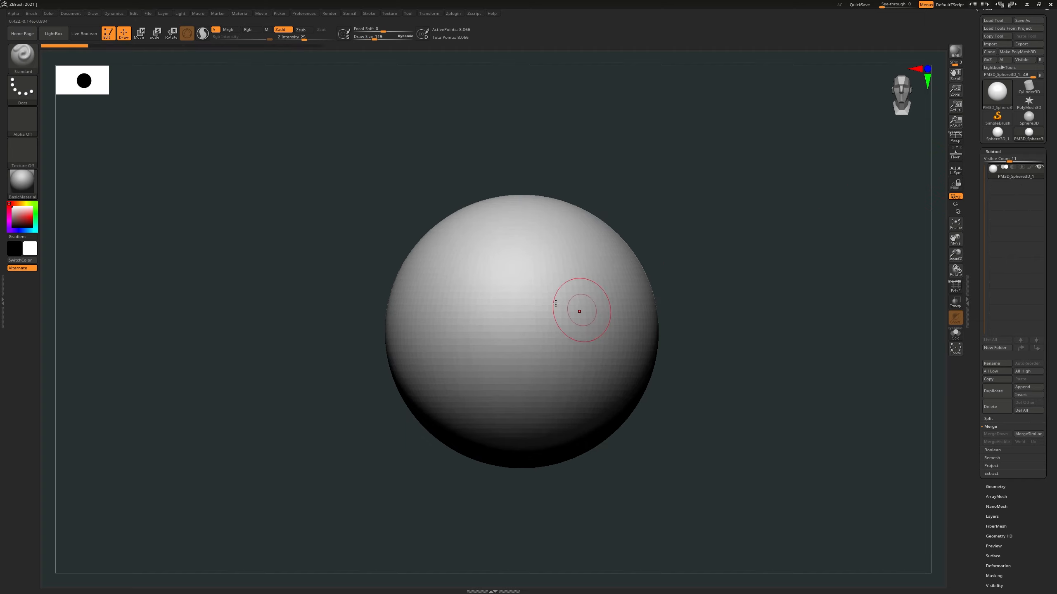
Step: Sculpt several roughly vertical raised strokes across the front of the sphere with the Standard brush at draw size 119
mouse_move(561, 238)
mouse_down()
mouse_move(580, 266)
mouse_move(574, 416)
mouse_up()
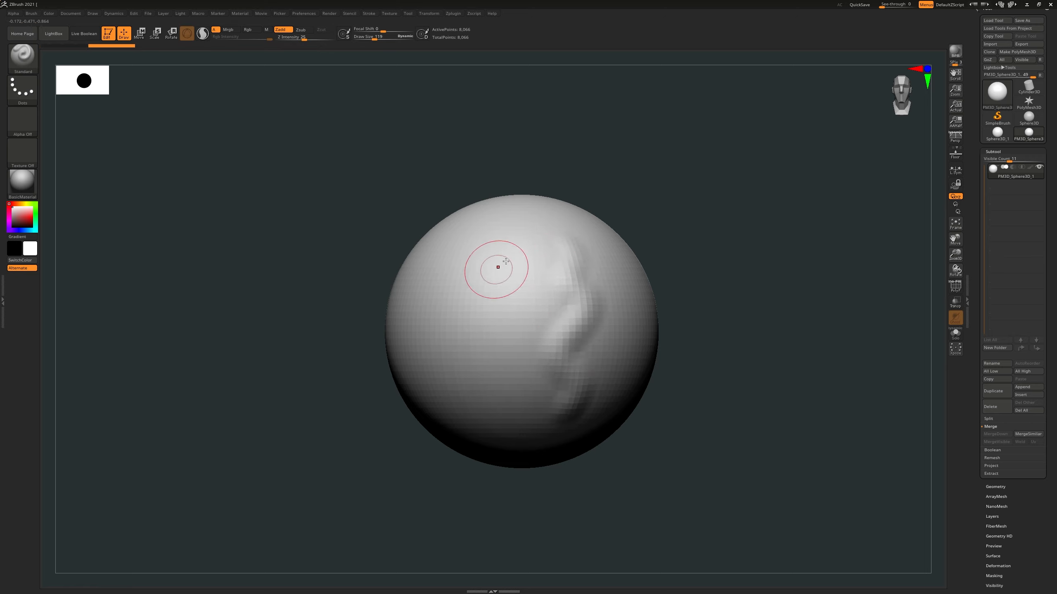
drag(525, 300, 497, 417)
drag(493, 239, 445, 400)
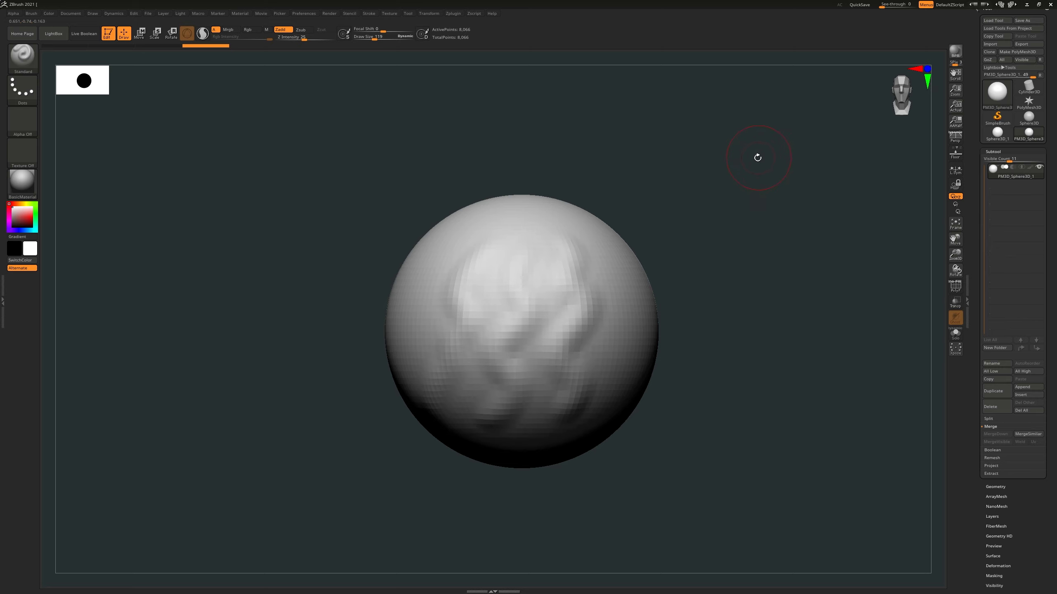
Step: Examine the mesh import dialog and its supported 3D file types, and close it without importing anything
click(992, 44)
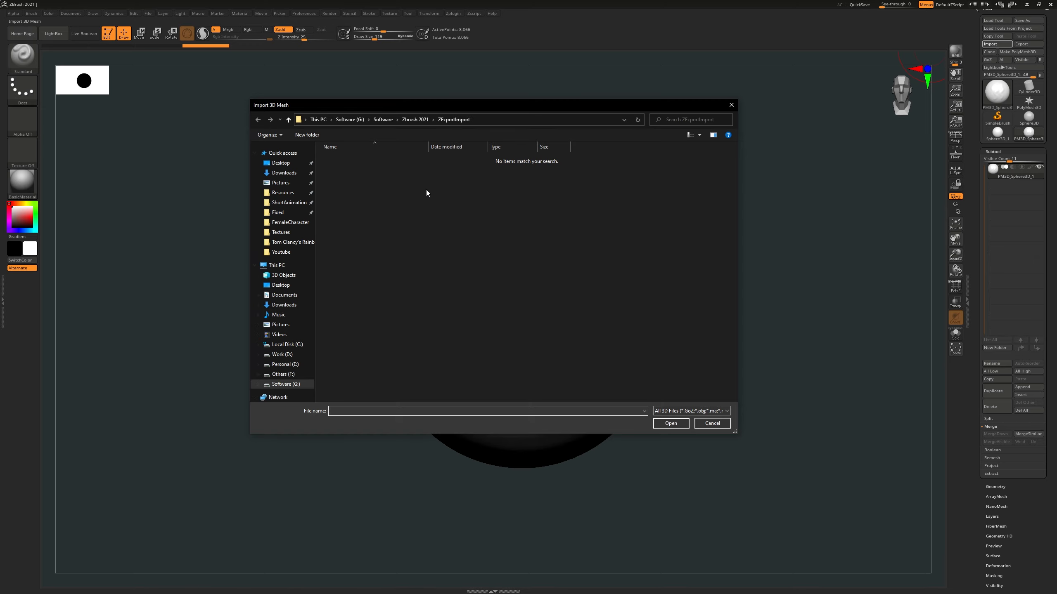
click(712, 424)
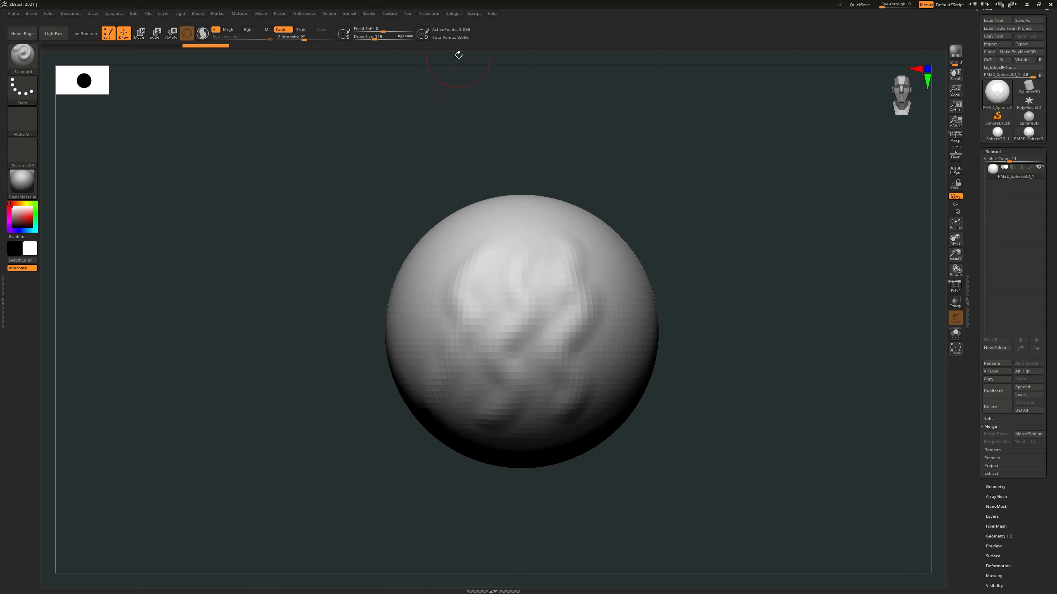
click(473, 14)
click(997, 44)
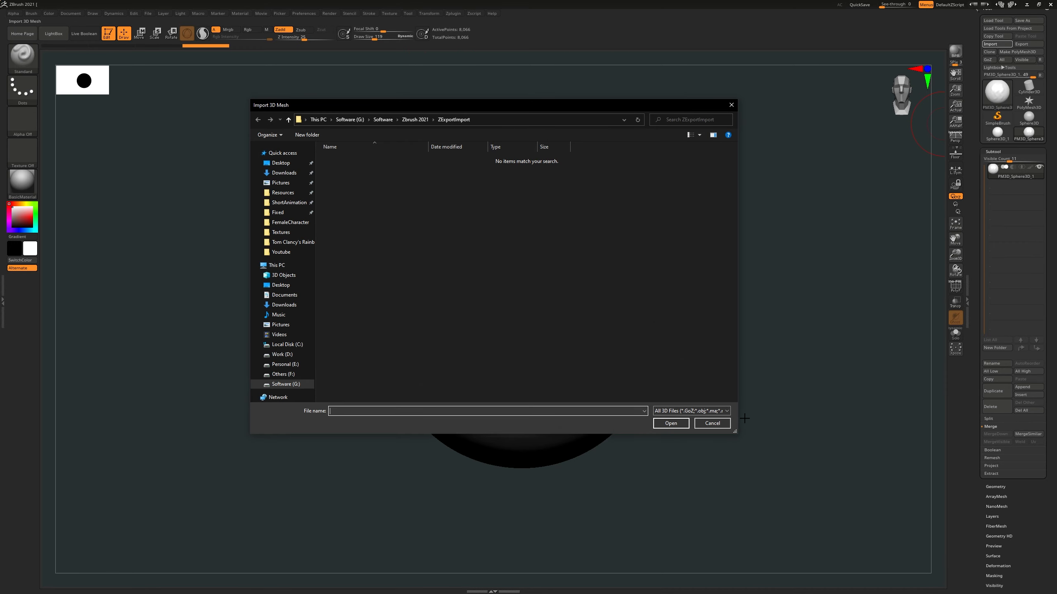
click(724, 411)
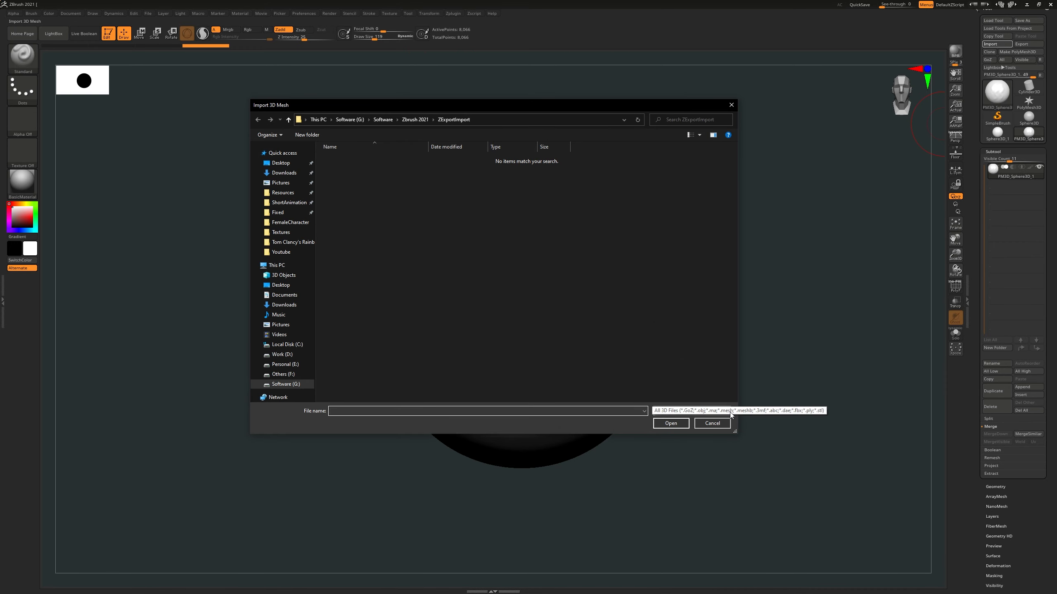
click(684, 327)
click(712, 424)
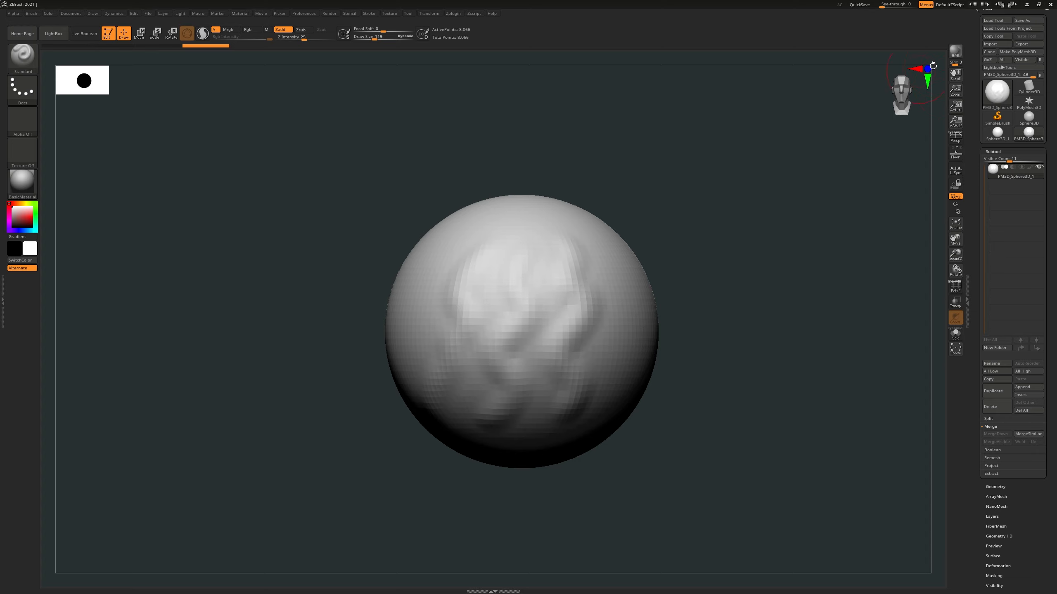
click(997, 44)
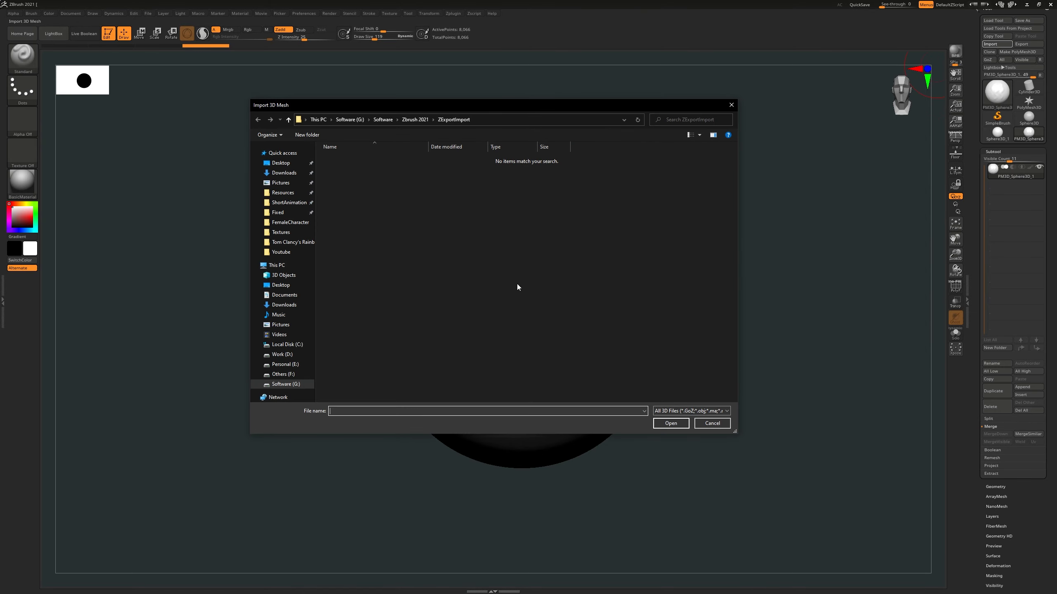
click(717, 425)
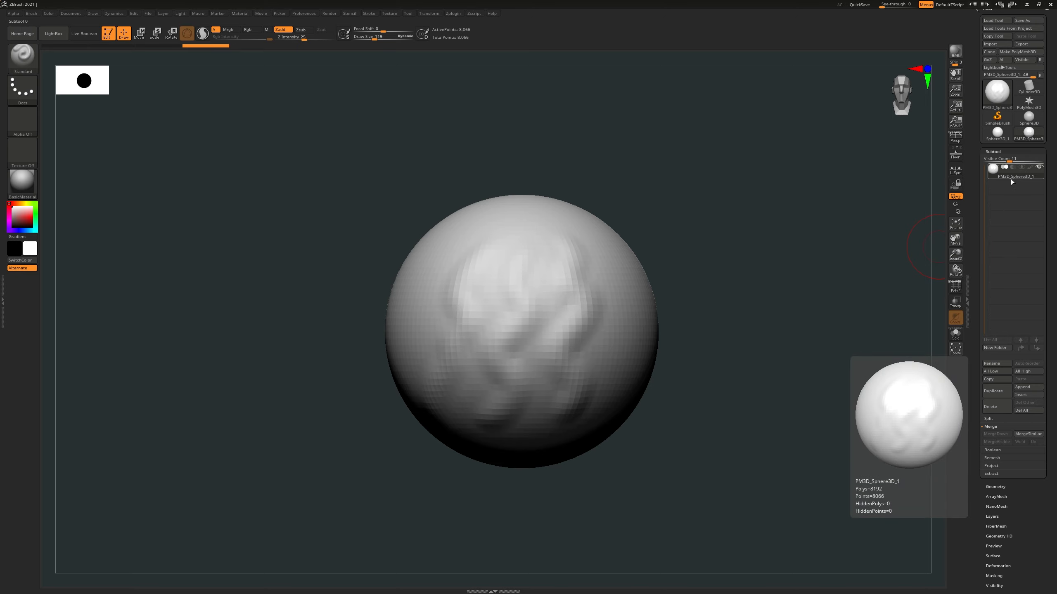
Step: Examine the file formats available for exporting the sphere mesh, and cancel the export
click(1028, 44)
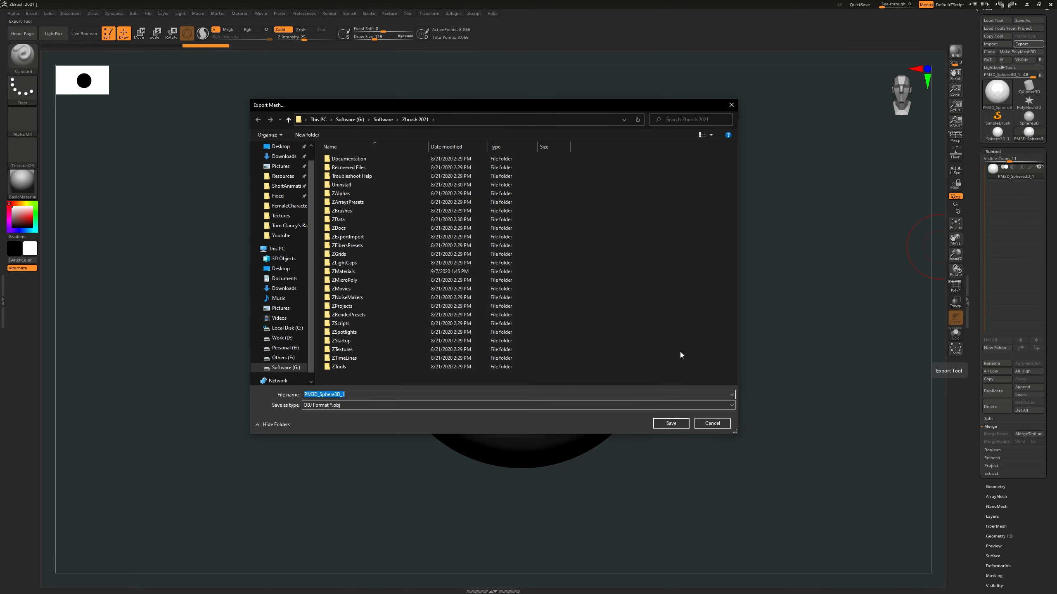
click(352, 406)
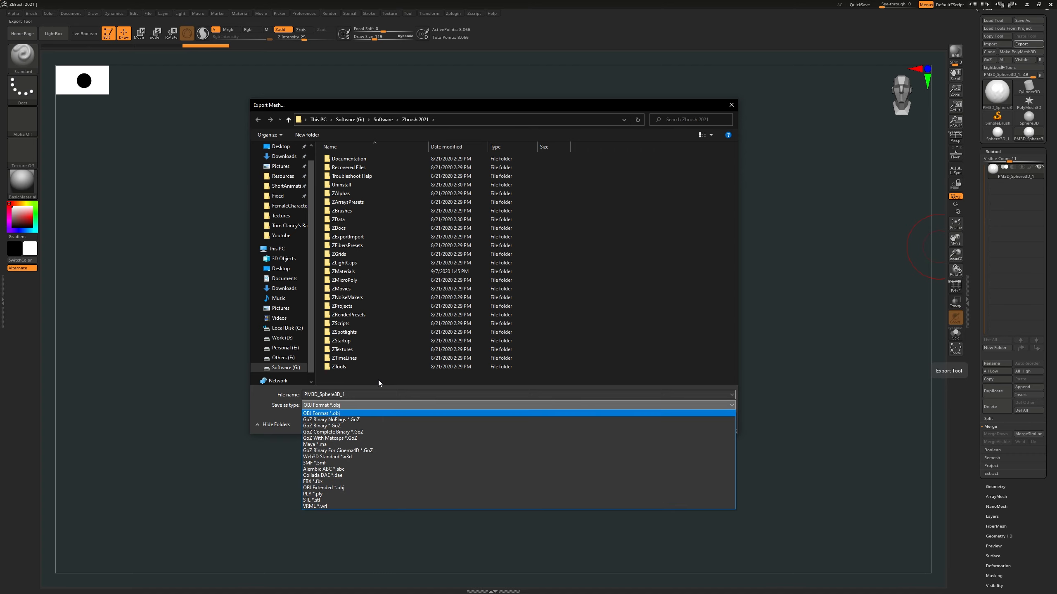
click(613, 110)
key(Escape)
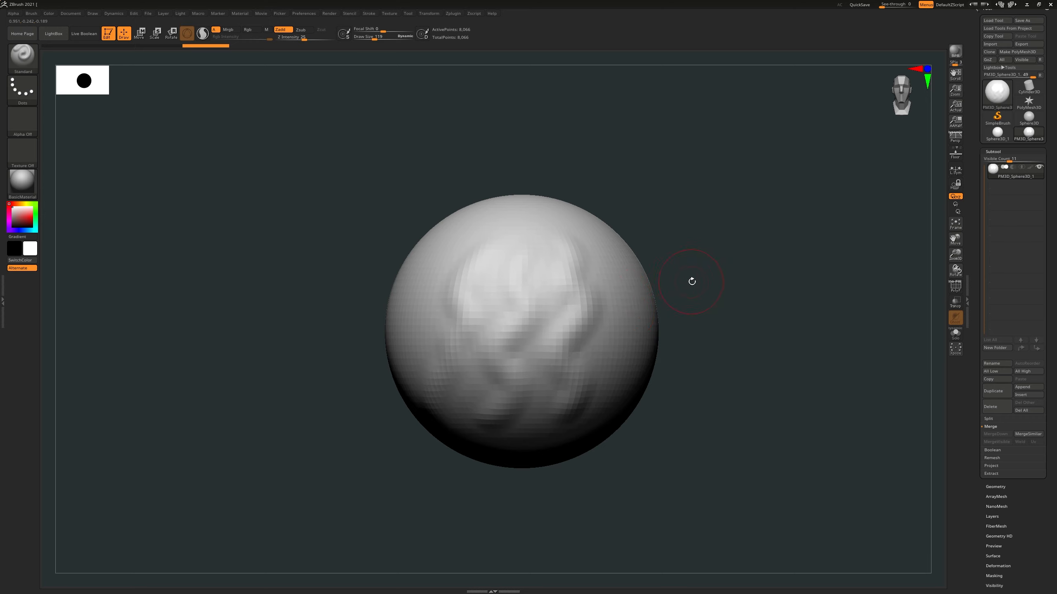
Step: Compare the sculpted sphere with perspective distortion on and off, leaving it off
drag(691, 281, 683, 285)
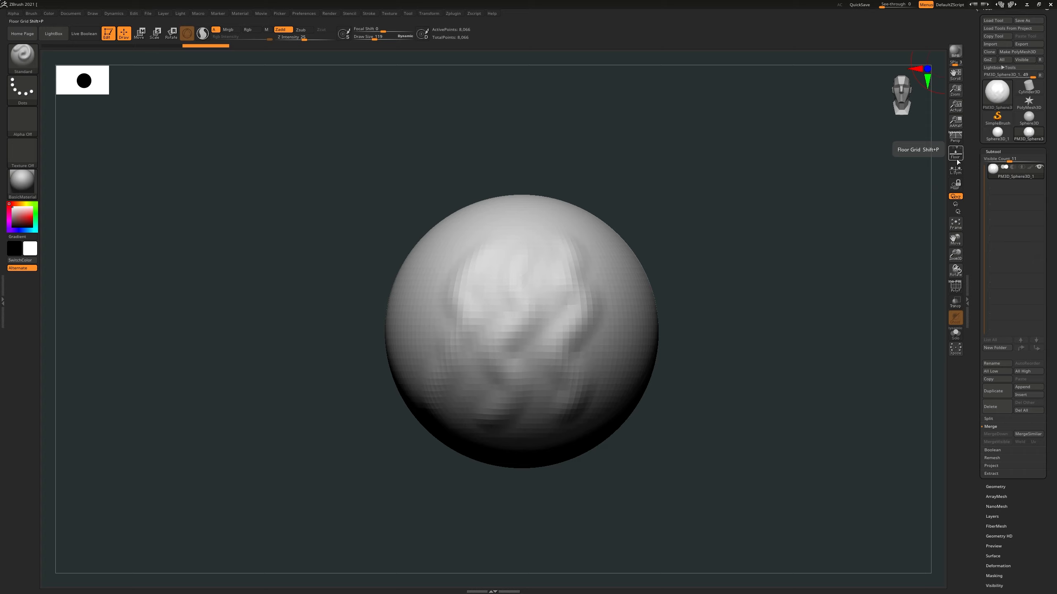
click(956, 52)
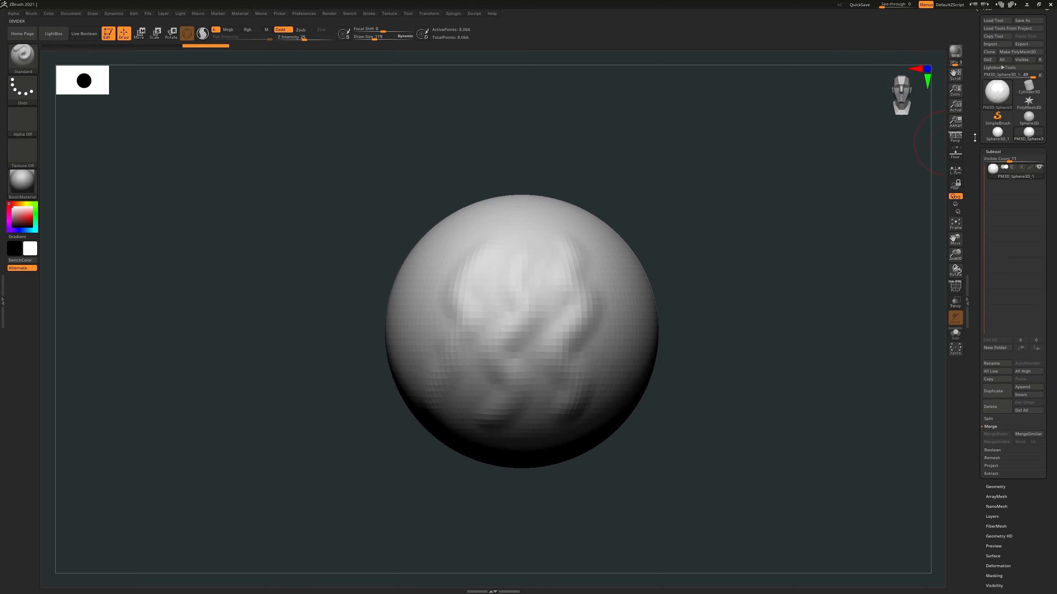
click(955, 140)
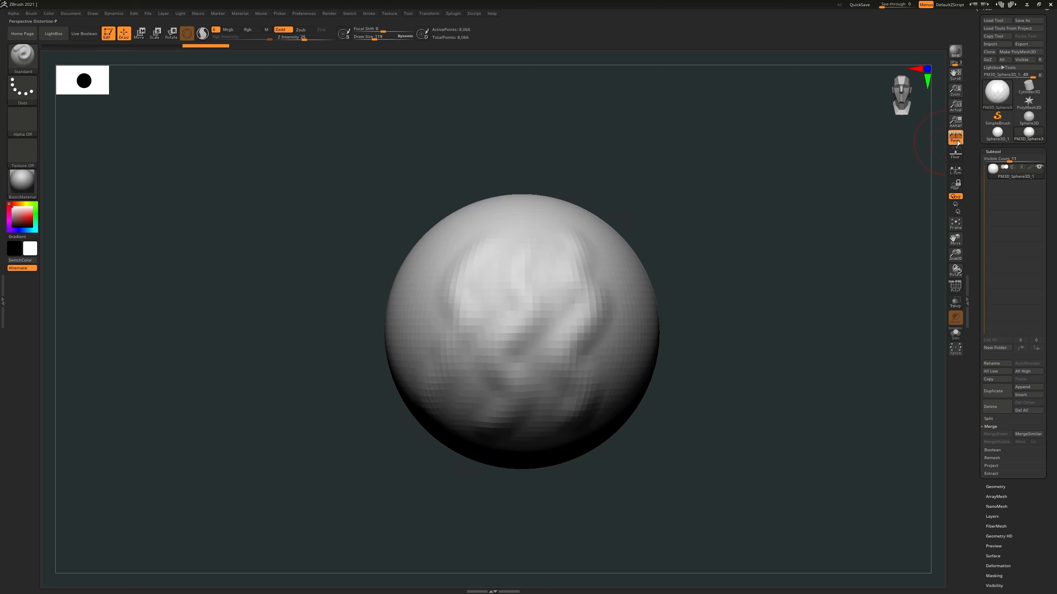
click(956, 140)
click(956, 141)
click(956, 141)
click(956, 141)
click(956, 141)
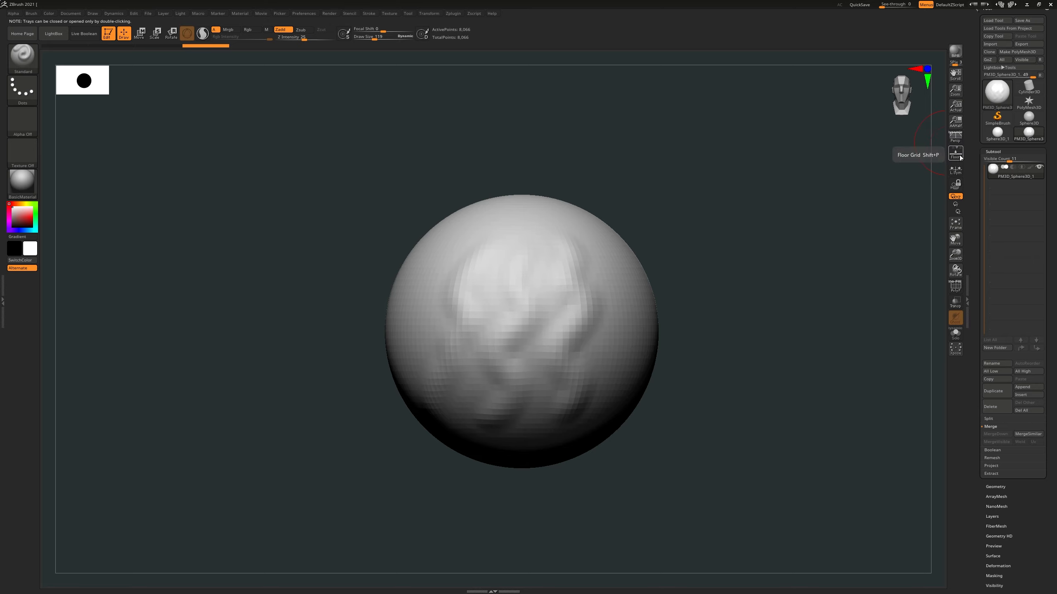
Step: Turn on the floor grid and display the polyframe wireframe over the sphere
click(955, 153)
drag(721, 309, 651, 325)
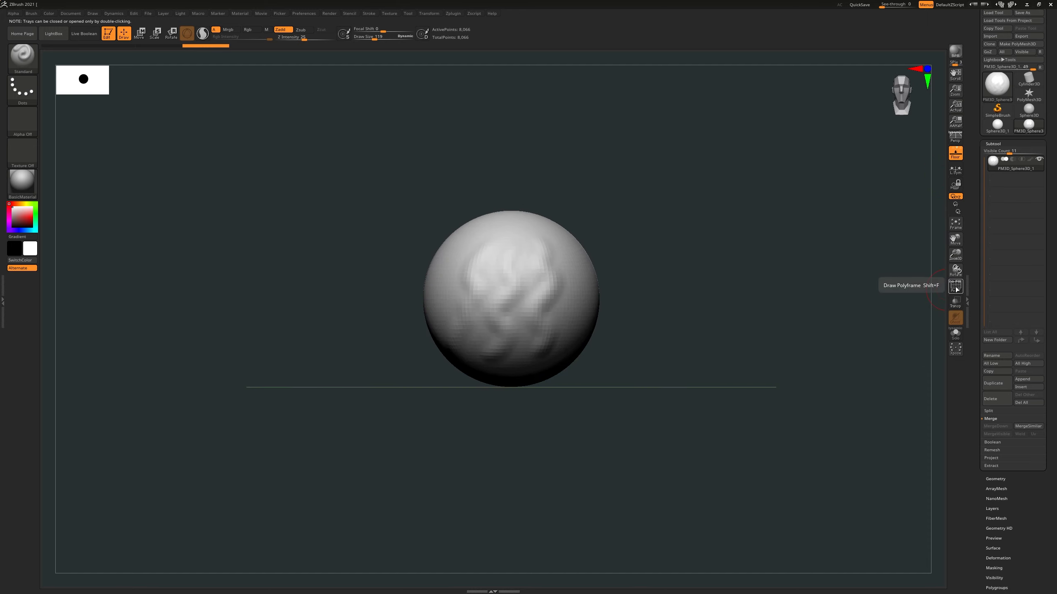
click(956, 287)
mouse_move(635, 331)
mouse_down()
mouse_move(604, 341)
mouse_move(661, 333)
mouse_move(640, 340)
mouse_up()
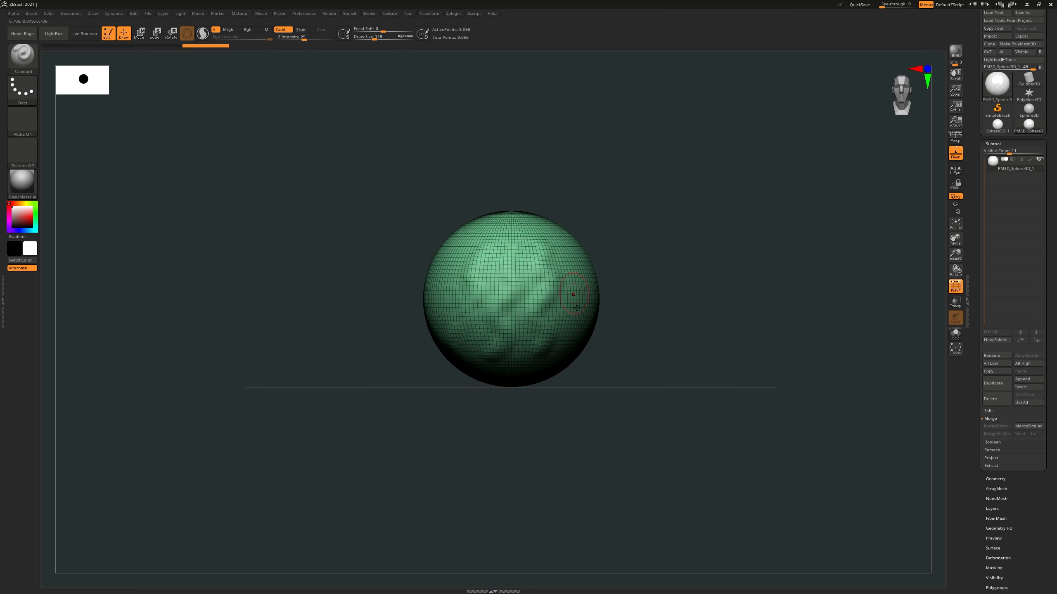
right_drag(548, 264, 531, 289)
shift+right_drag(589, 315, 600, 330)
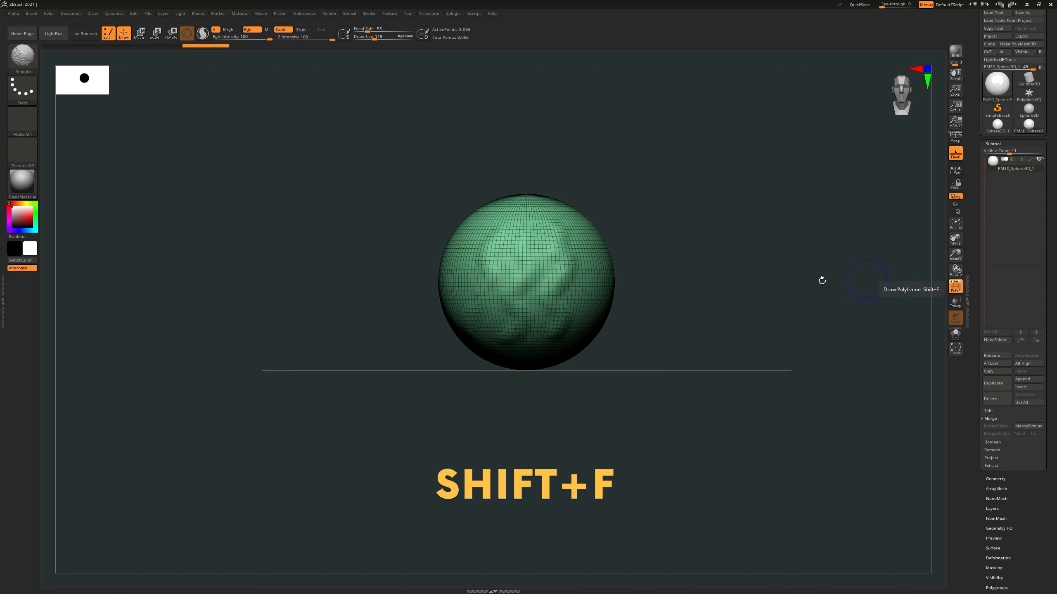
Step: Compare the sphere's display with the polyframe off and on, leaving it on
key(shift+f)
key(shift+f)
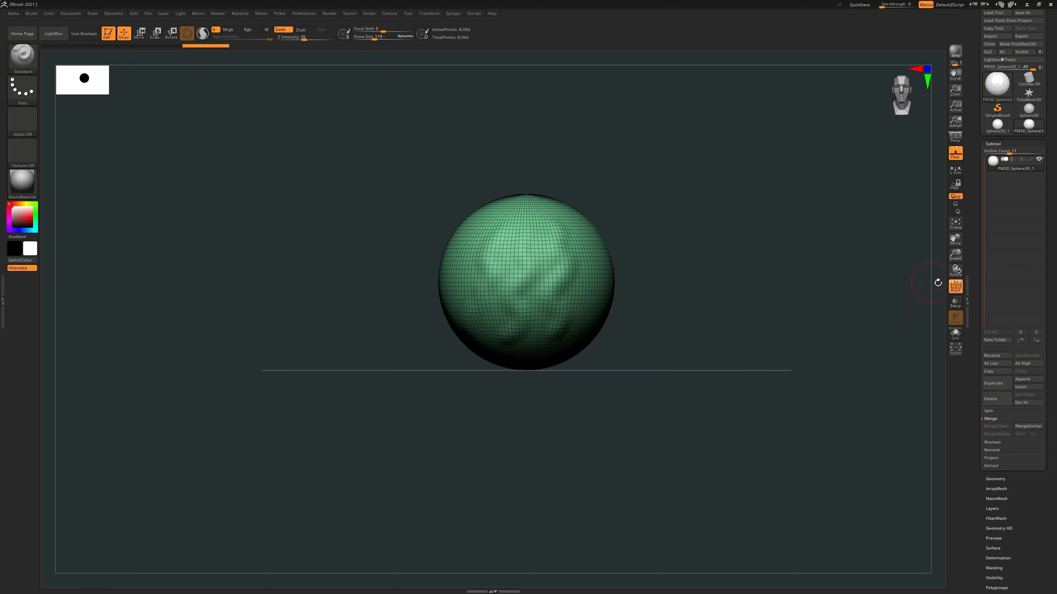
click(956, 287)
click(956, 287)
key(shift+f)
key(shift+f)
key(shift+f)
key(shift+f)
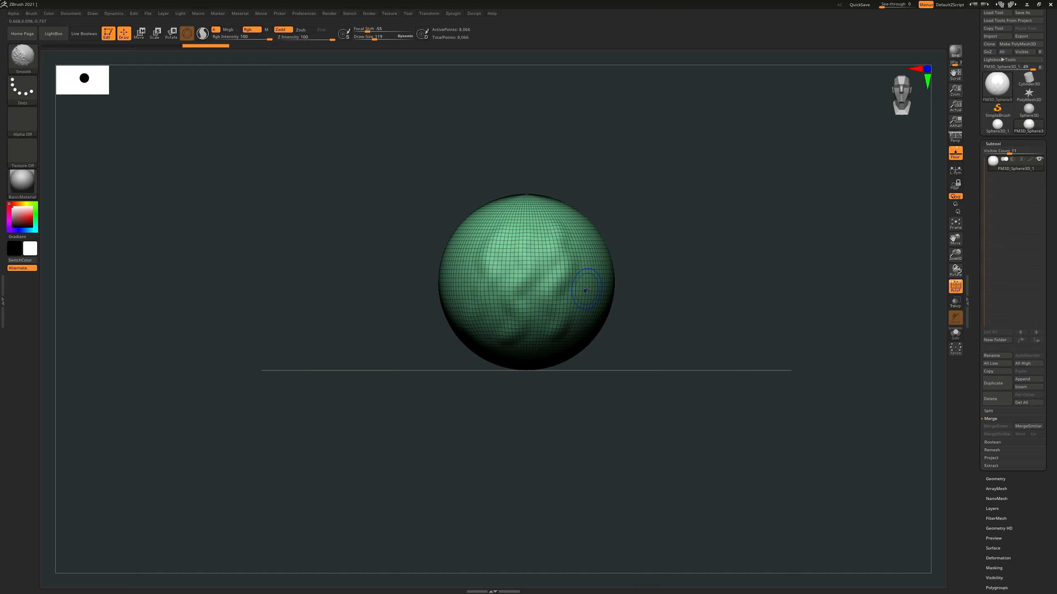
key(shift+f)
key(shift+f)
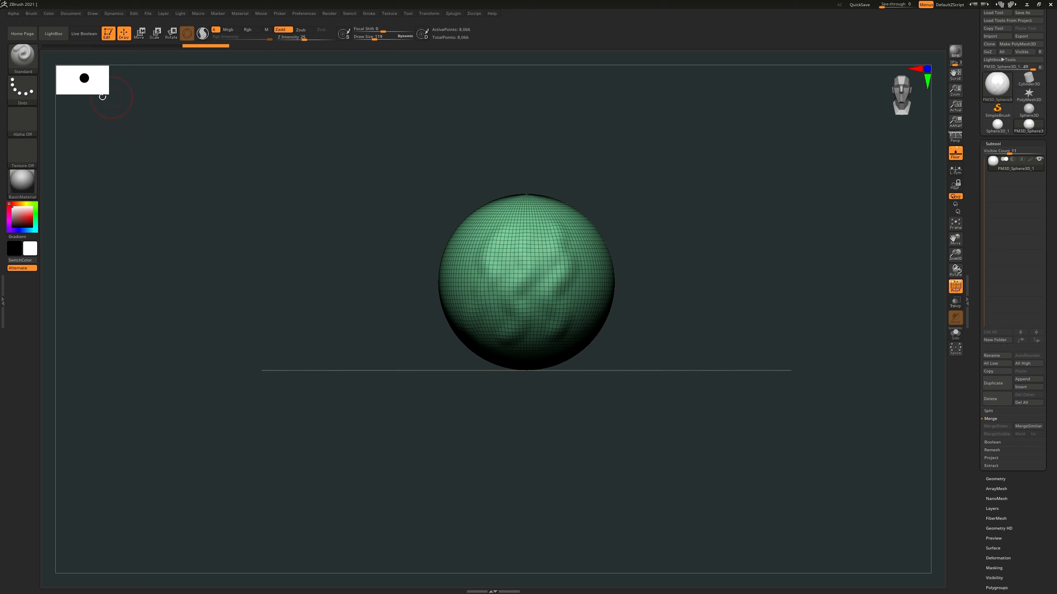
Step: Examine the sculpting brushes in the brush library, including IMM Basic
click(23, 58)
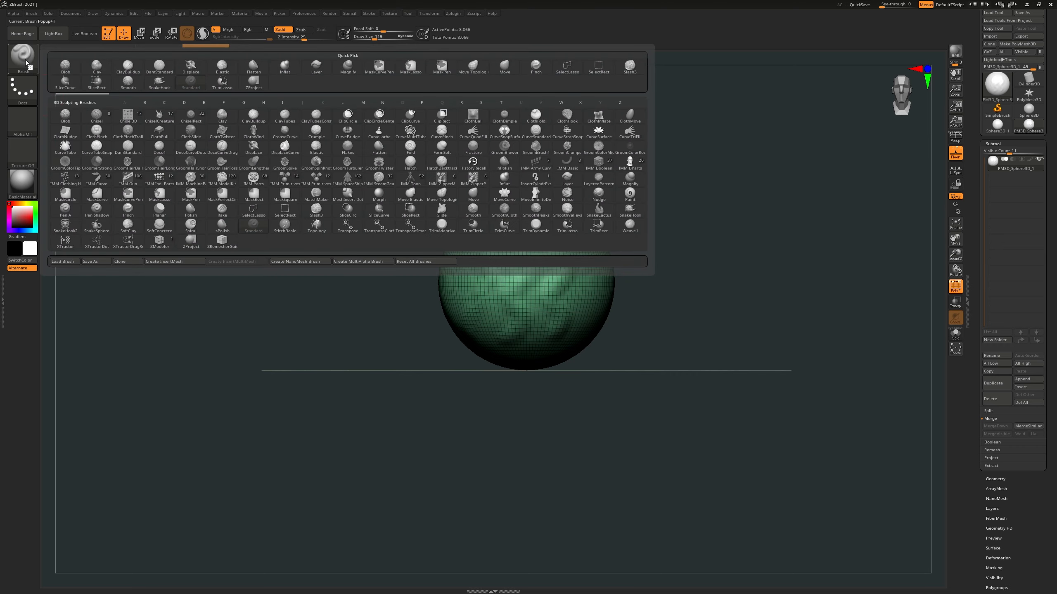
click(24, 61)
click(24, 62)
mouse_move(525, 163)
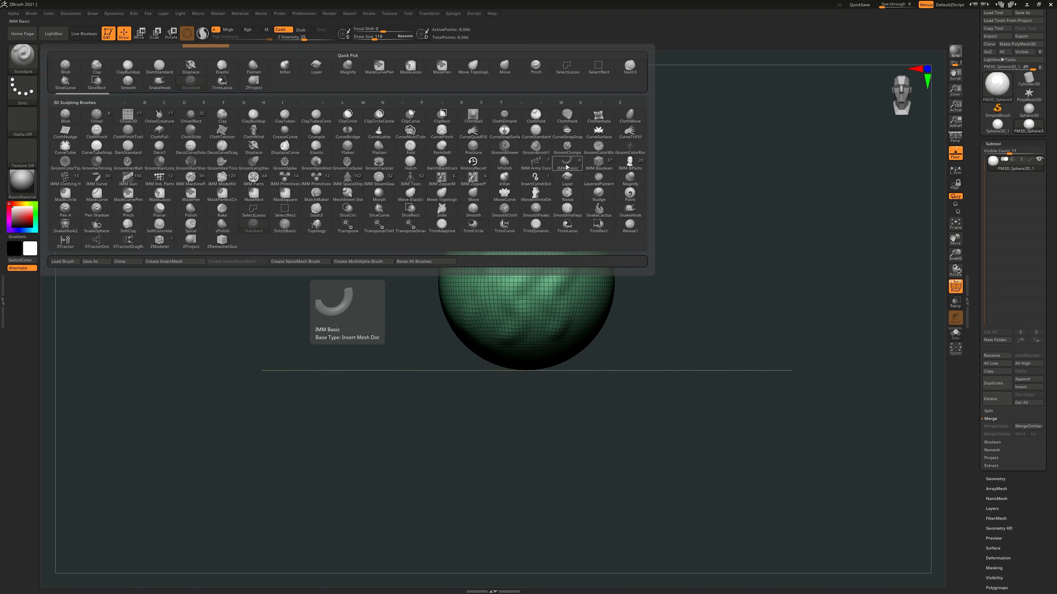
click(566, 170)
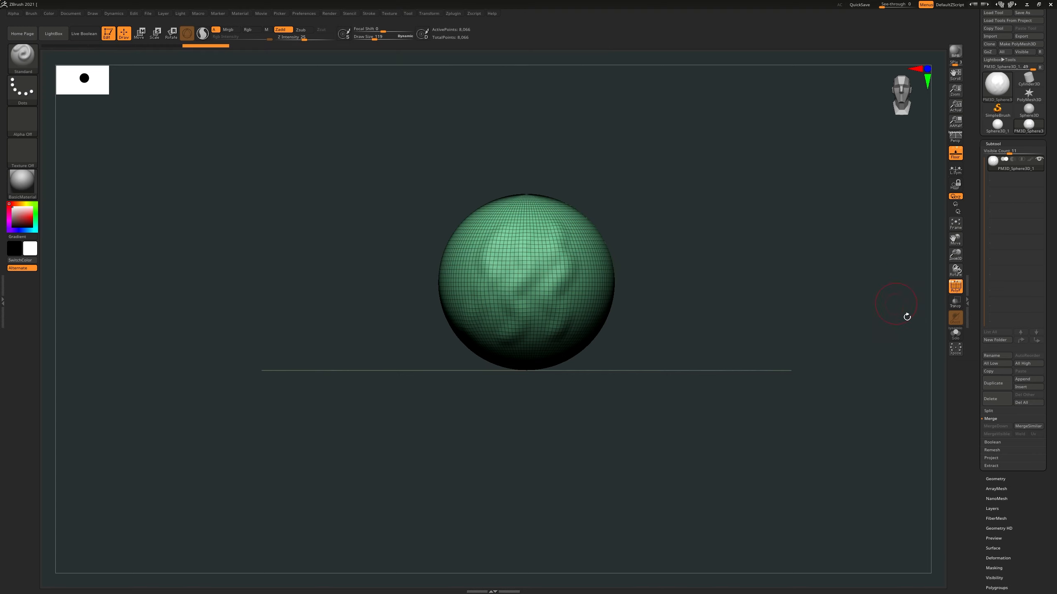